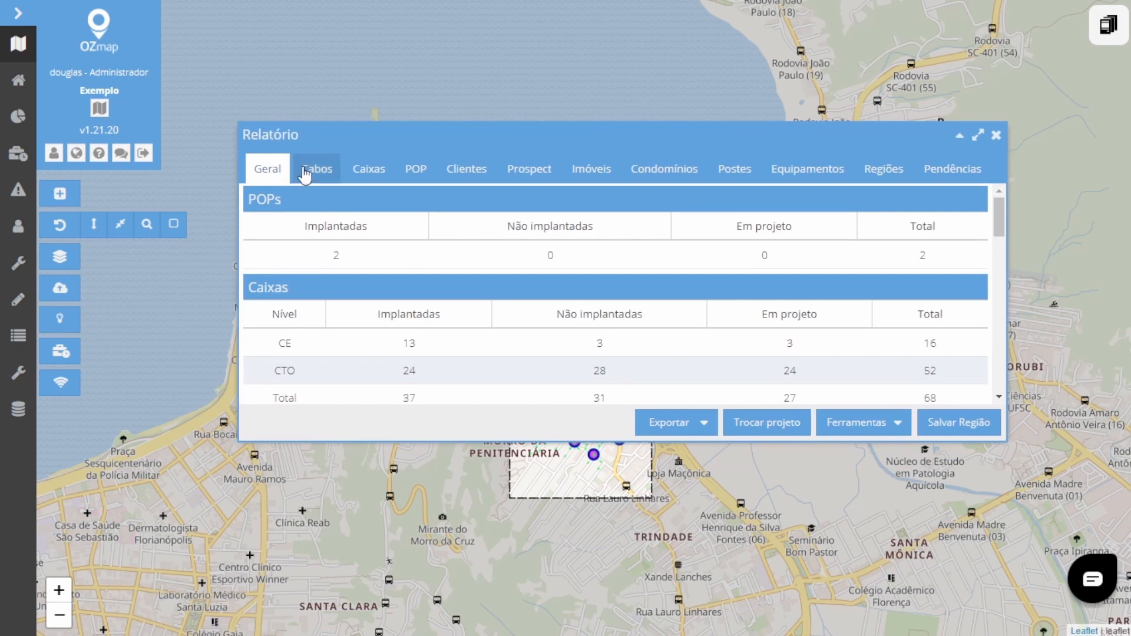
# Step: Show the Cabos report full screen, select all cables and export them to a CSV file
pyautogui.click(306, 172)
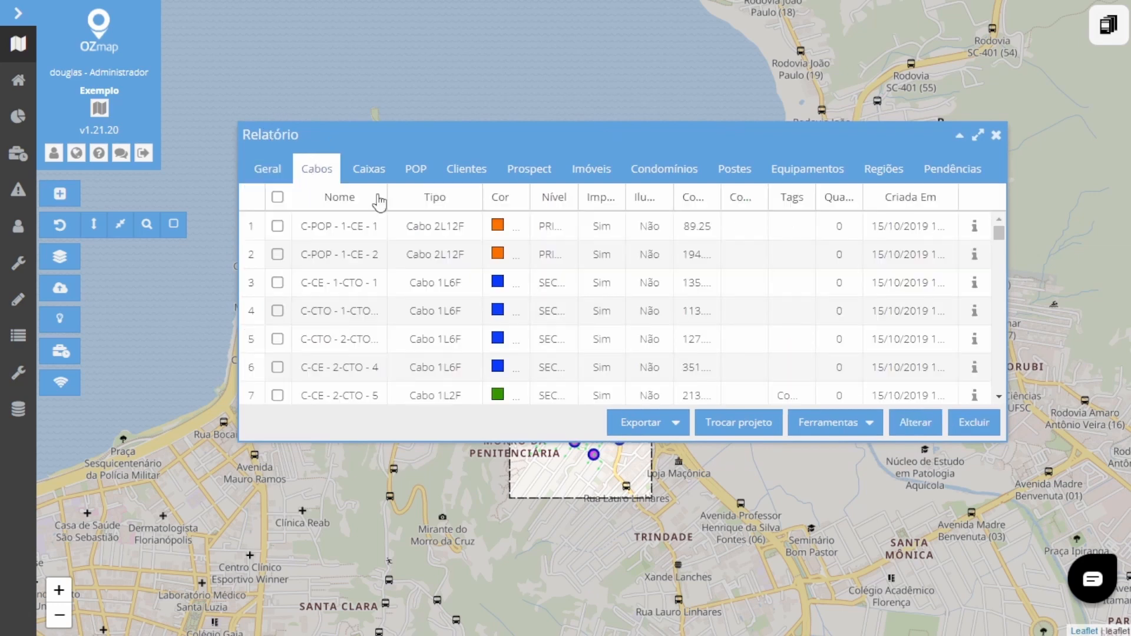
pyautogui.click(979, 137)
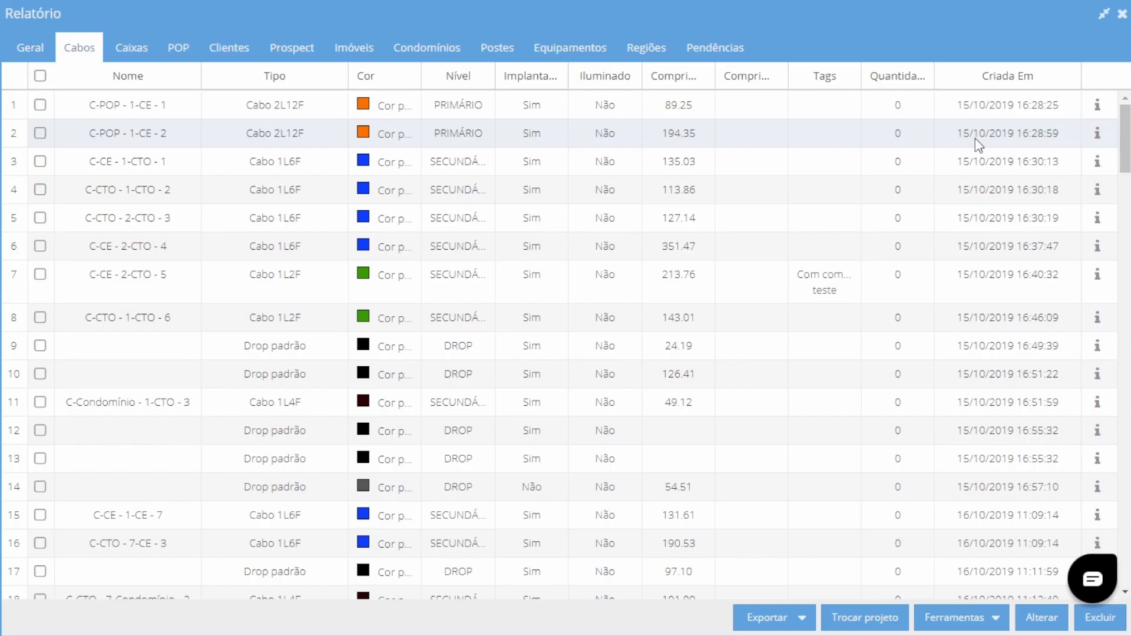
pyautogui.click(40, 76)
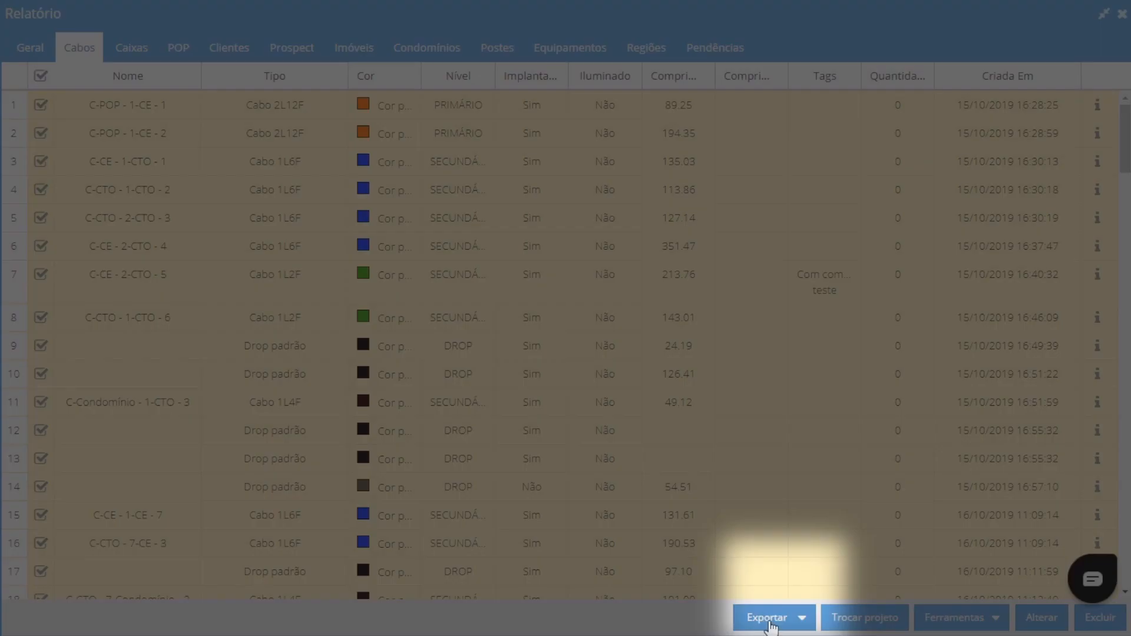
pyautogui.click(768, 619)
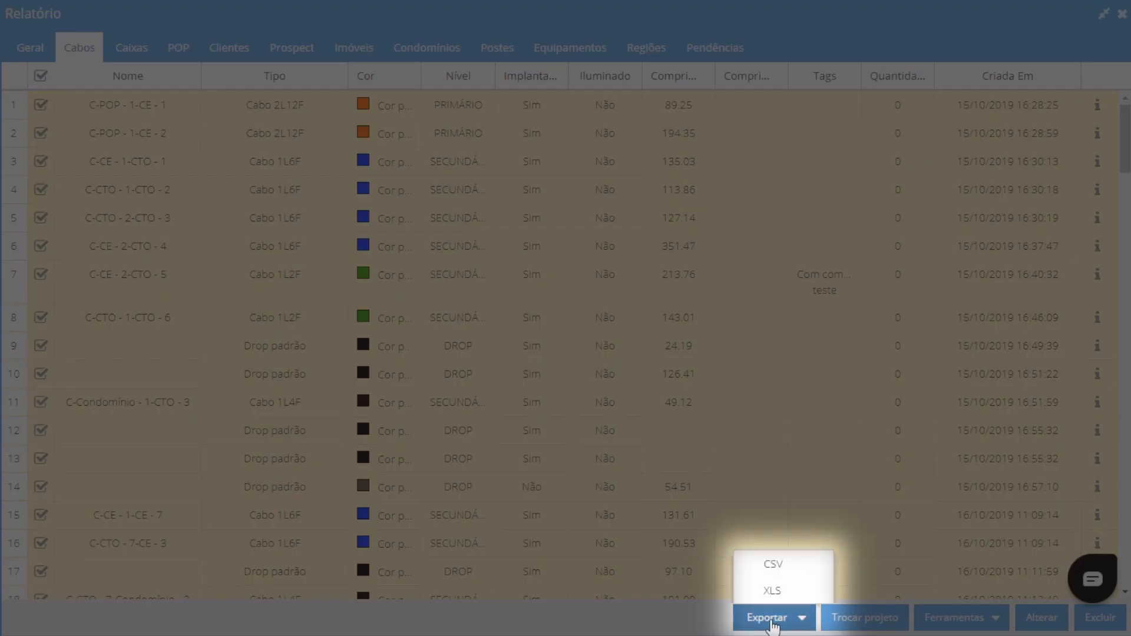
pyautogui.click(765, 586)
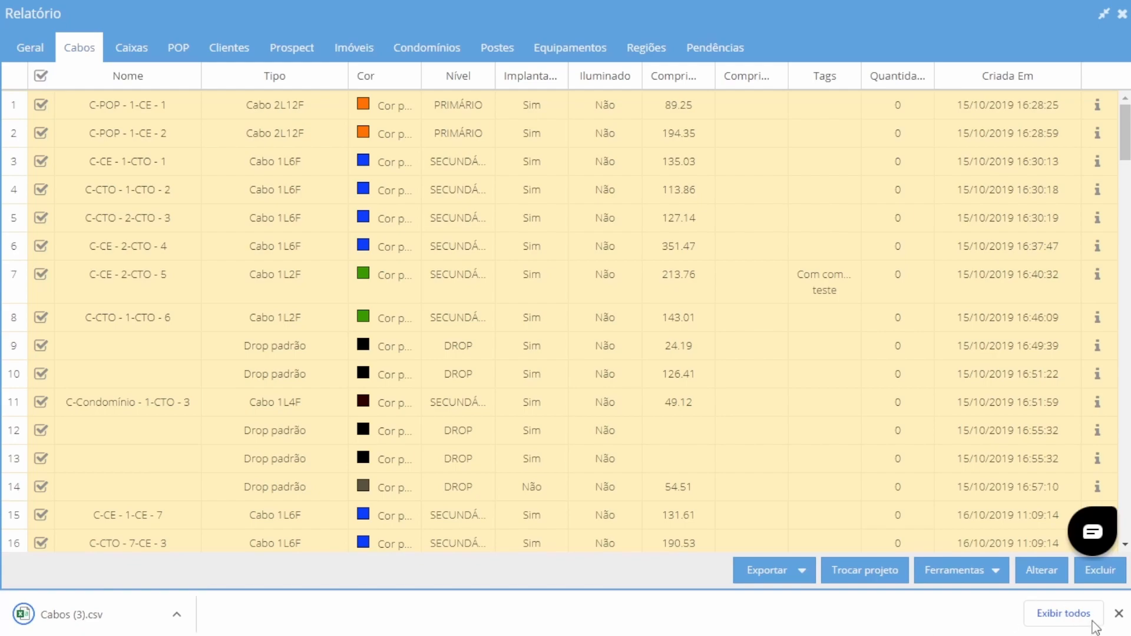
pyautogui.click(1119, 614)
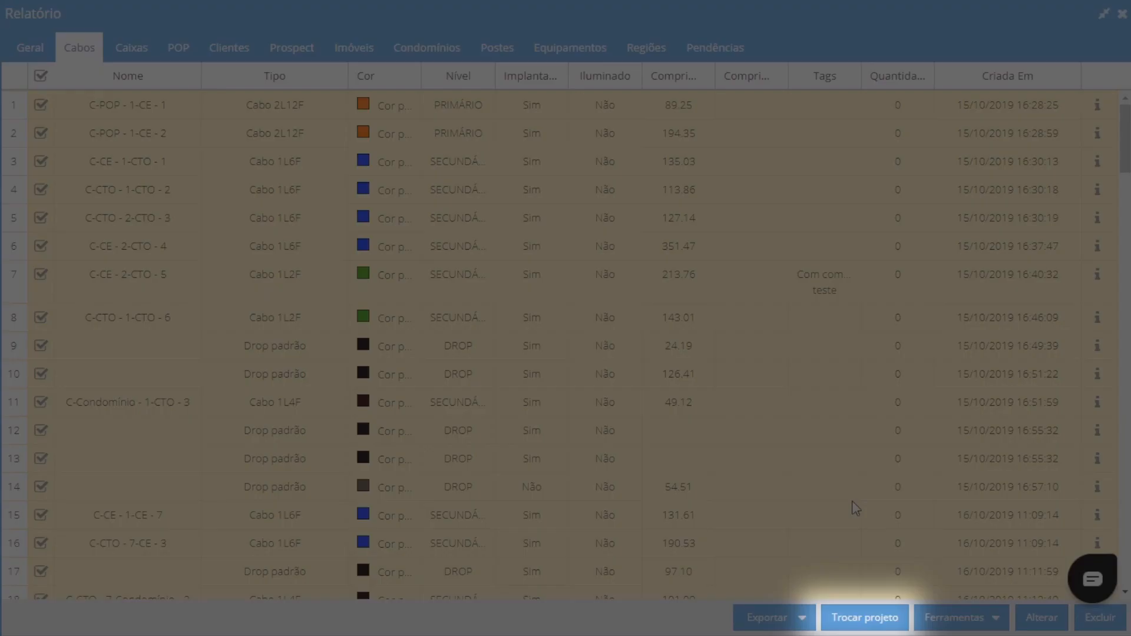
# Step: Look at the parent project choices offered by Trocar projeto for the selected cables, leaving without choosing one
pyautogui.click(856, 616)
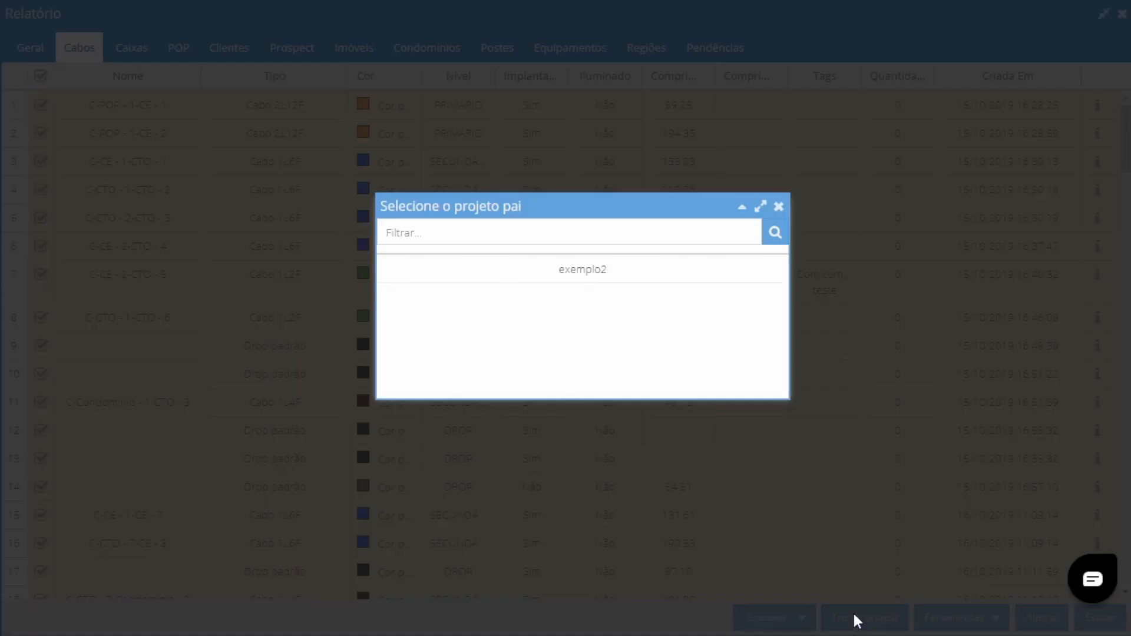
pyautogui.click(555, 233)
pyautogui.click(778, 209)
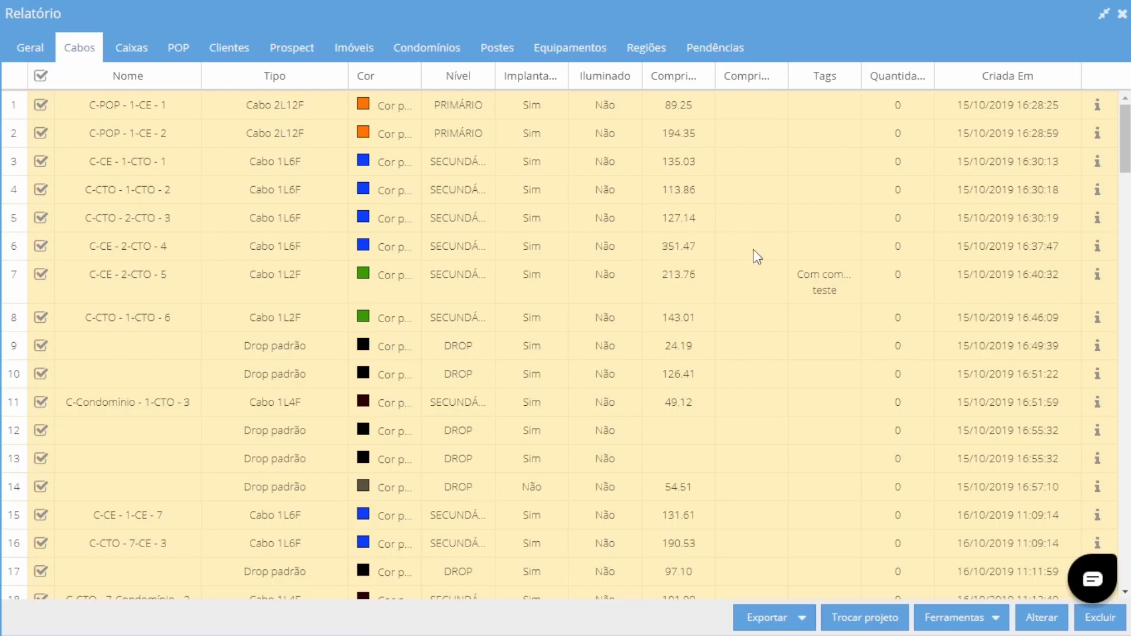
pyautogui.click(867, 618)
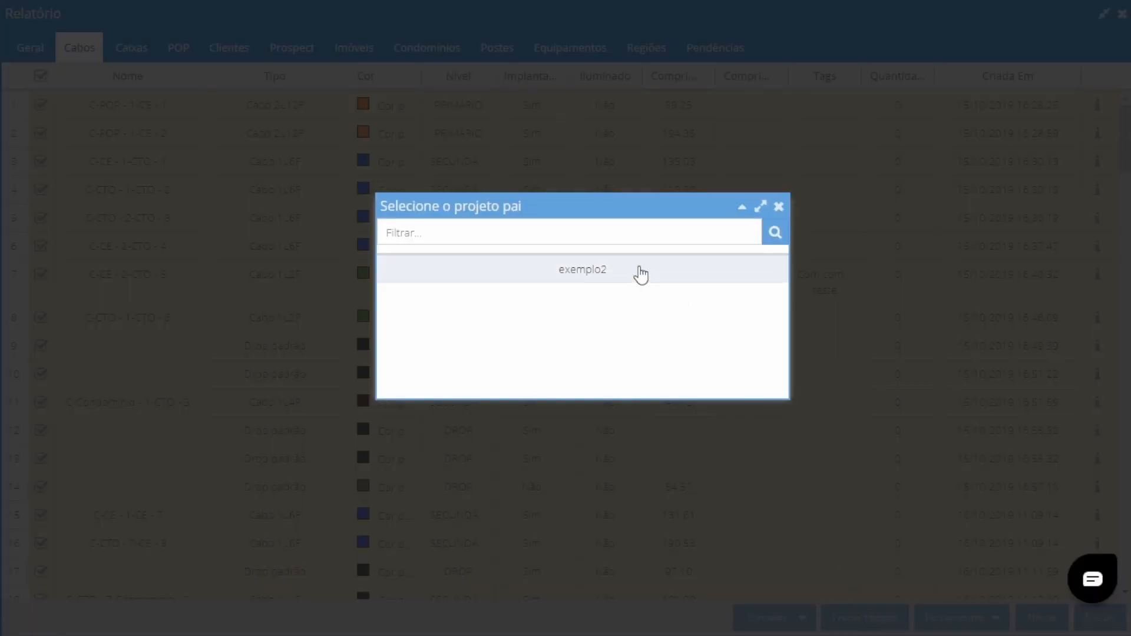
pyautogui.click(778, 206)
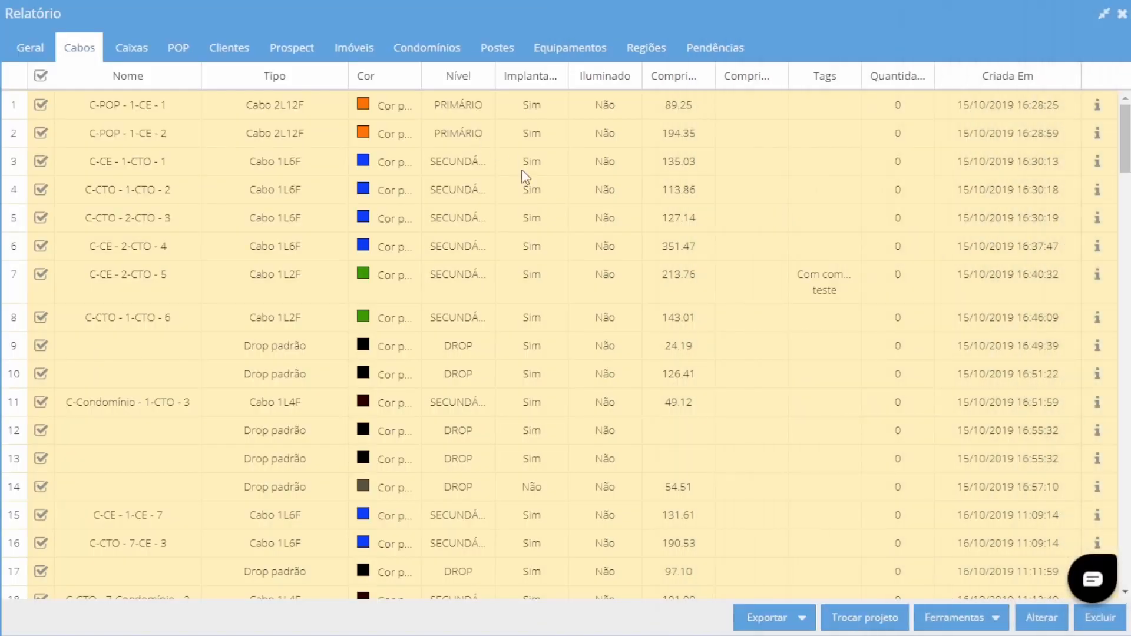
# Step: Run Reserva técnica on all selected cables and inspect the reserve labels on the map behind the restored report window
pyautogui.click(954, 619)
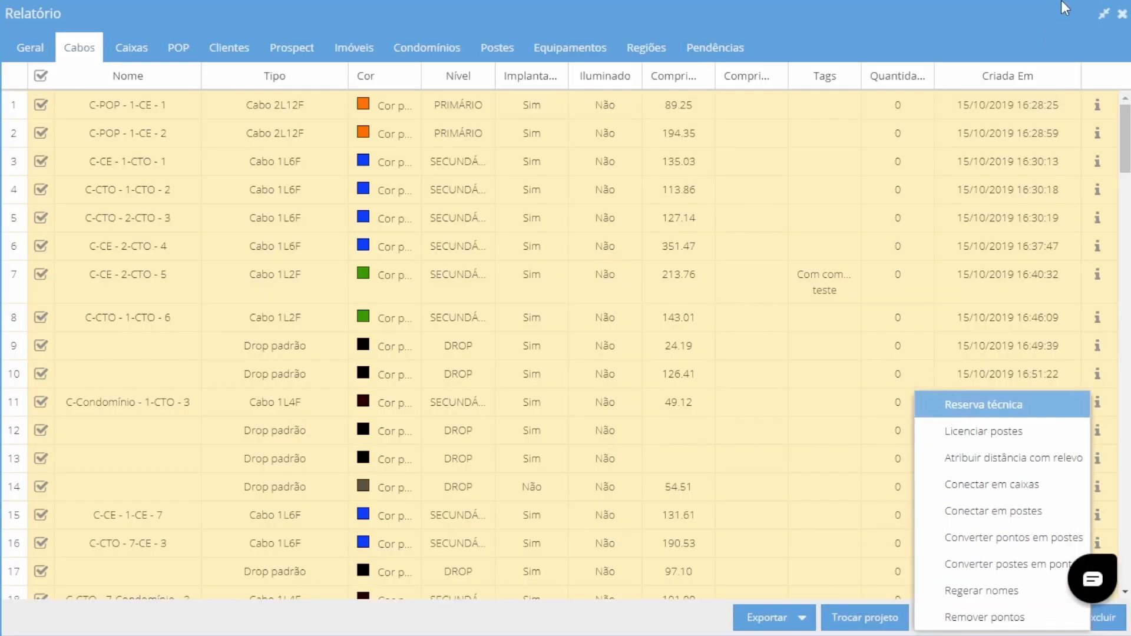
pyautogui.click(1040, 333)
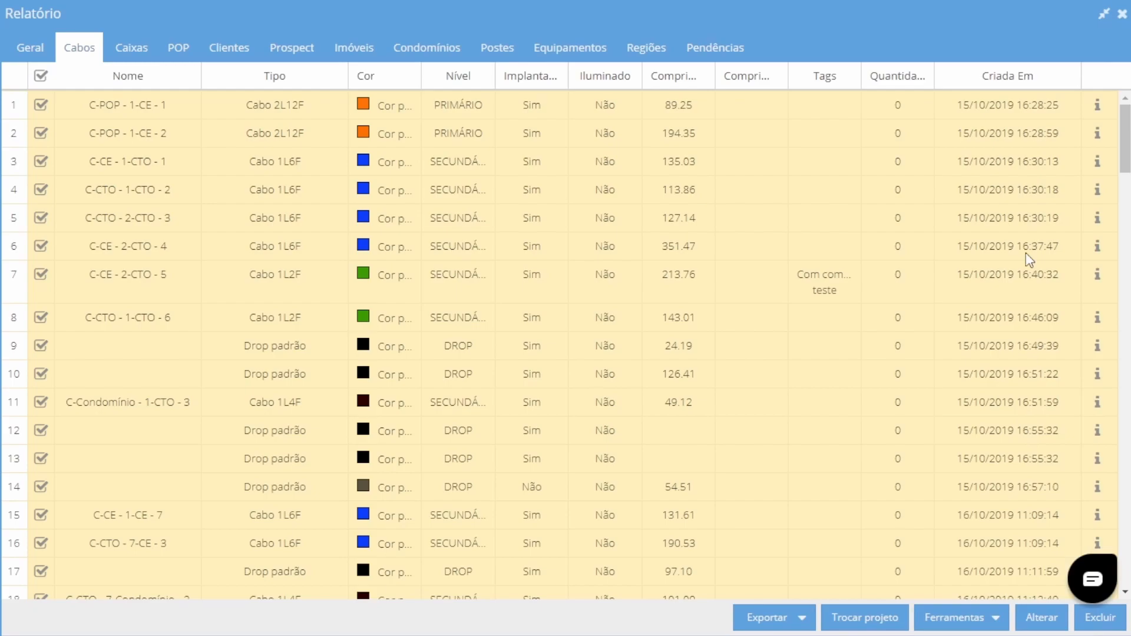
pyautogui.click(1099, 14)
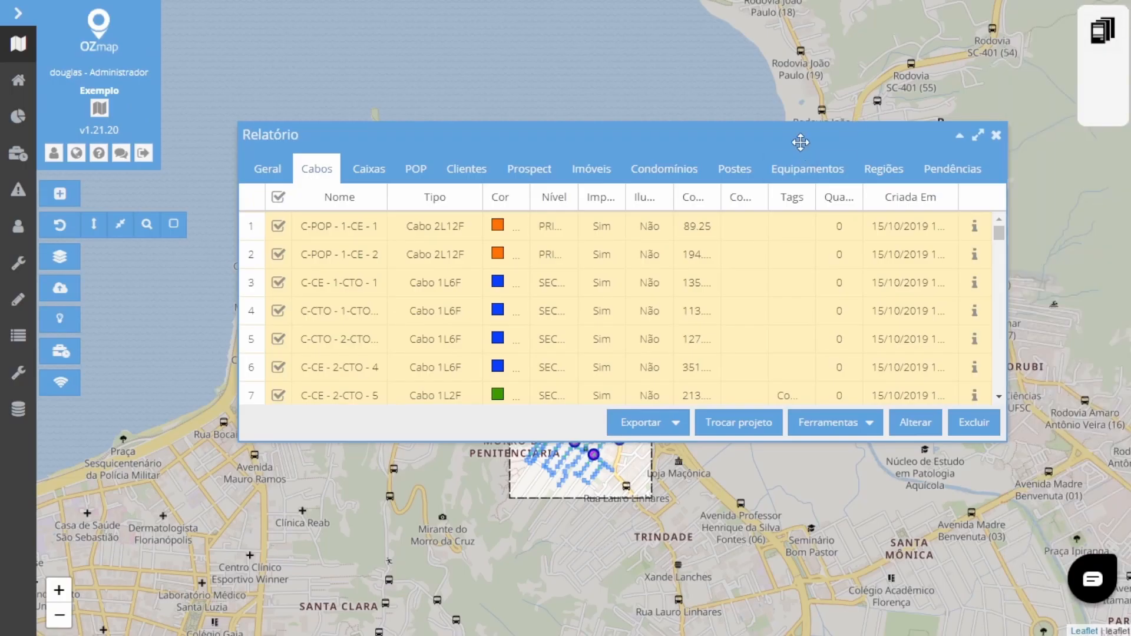
pyautogui.moveTo(798, 141); pyautogui.dragTo(785, 410)
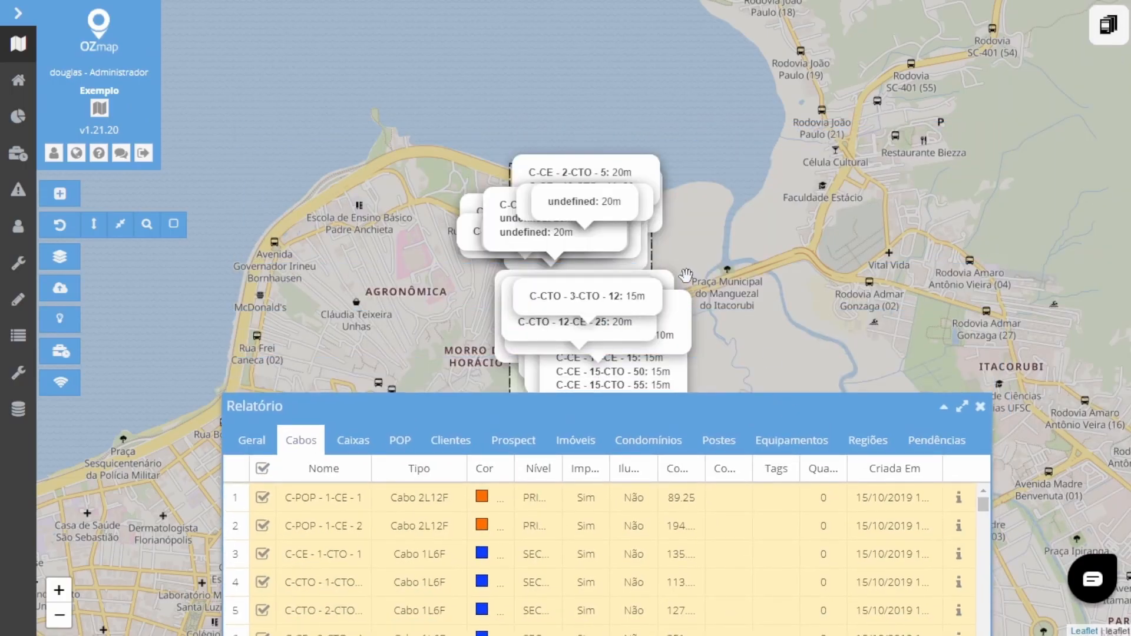
pyautogui.scroll(2, 660, 231)
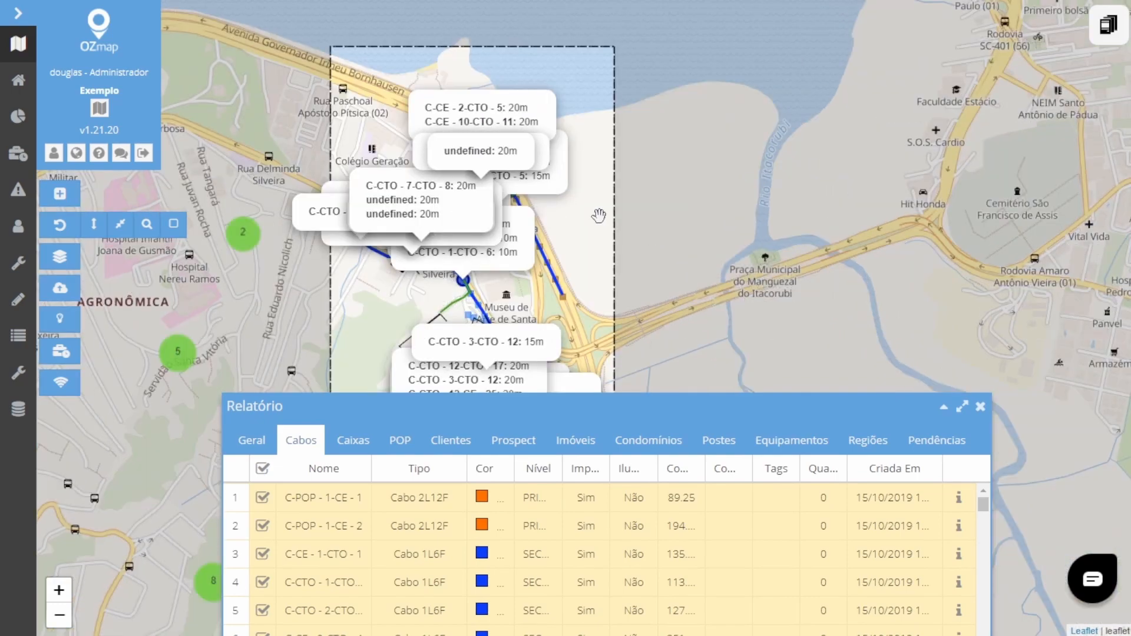
pyautogui.scroll(3, 589, 222)
pyautogui.moveTo(743, 227); pyautogui.dragTo(950, 331)
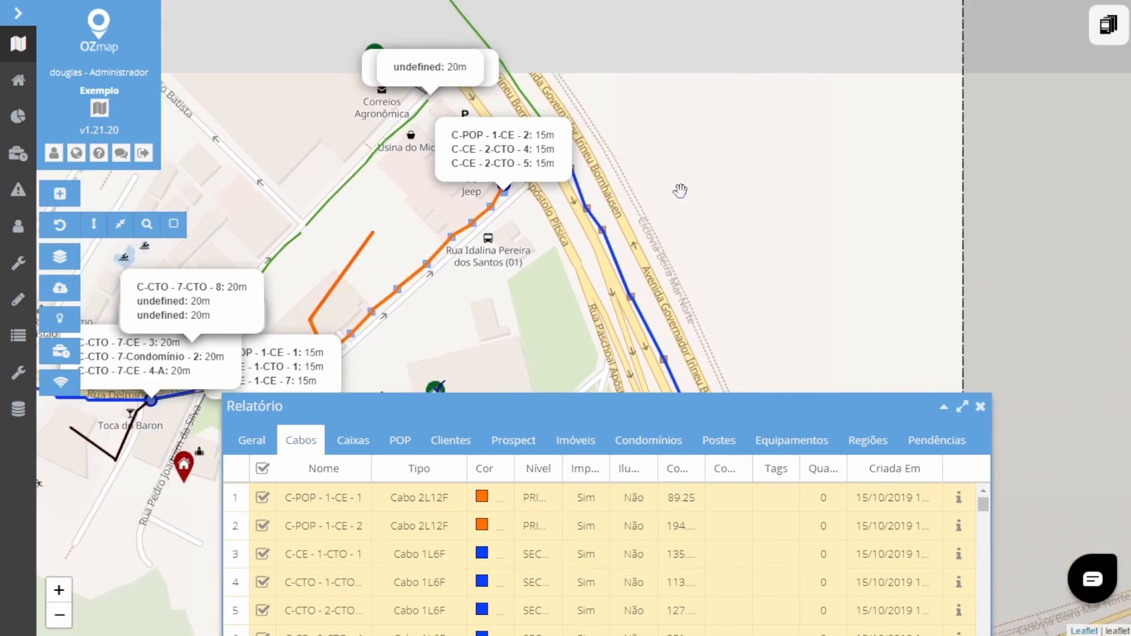
pyautogui.moveTo(740, 197); pyautogui.dragTo(935, 267)
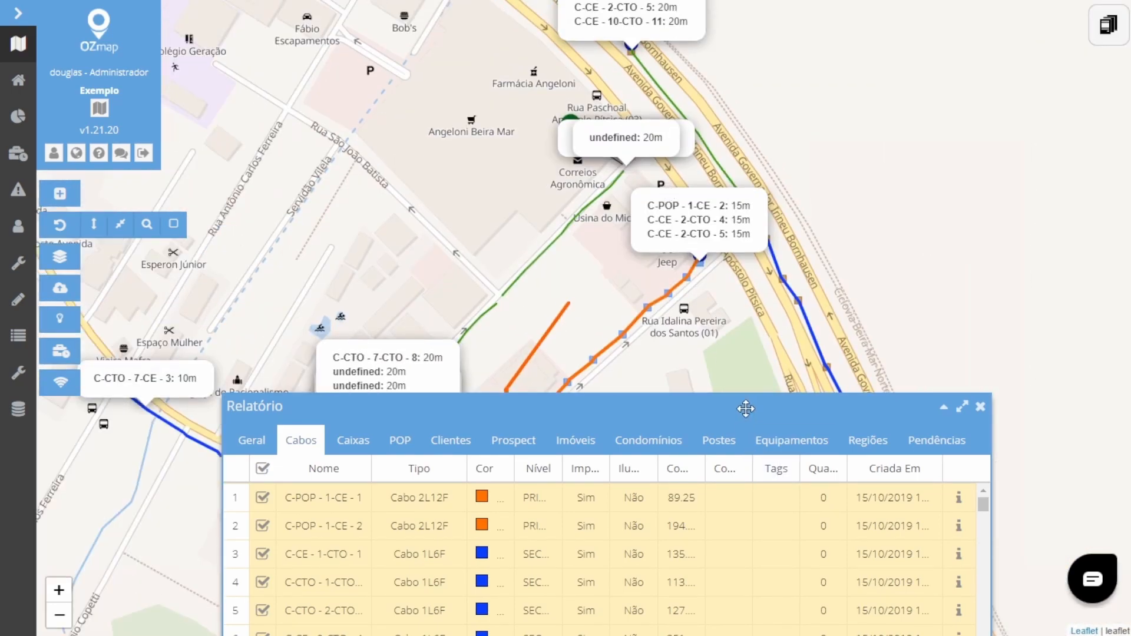
pyautogui.moveTo(745, 409); pyautogui.dragTo(738, 133)
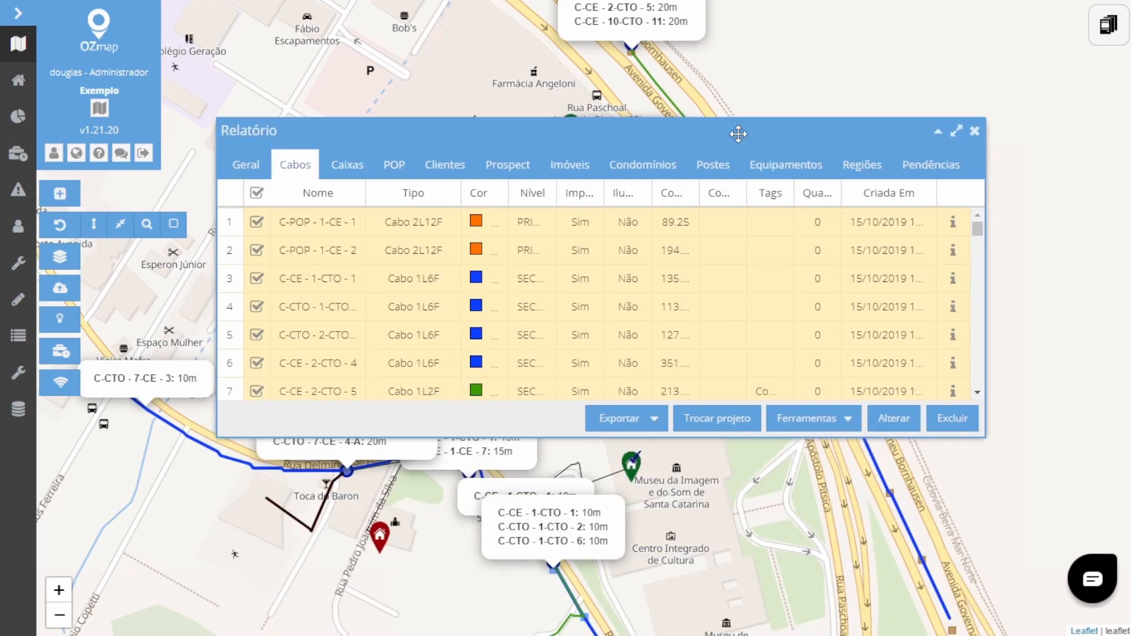
# Step: Try setting the pole licensing status to Em análise for the selected cables, then dismiss Licenciar postes without applying
pyautogui.click(823, 419)
pyautogui.click(827, 209)
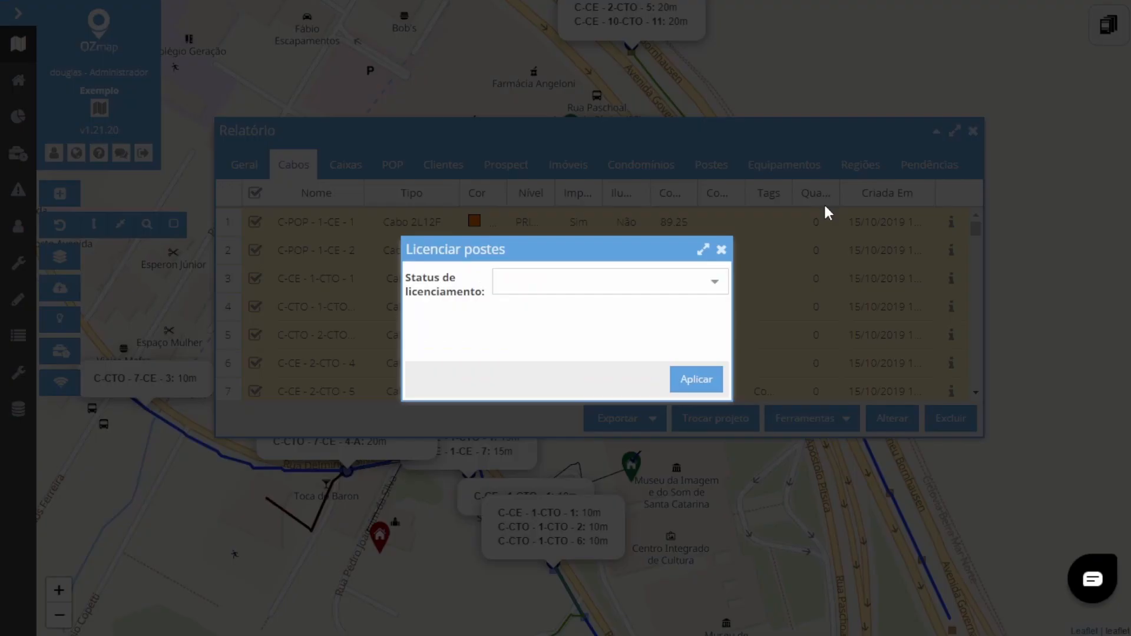
pyautogui.click(717, 281)
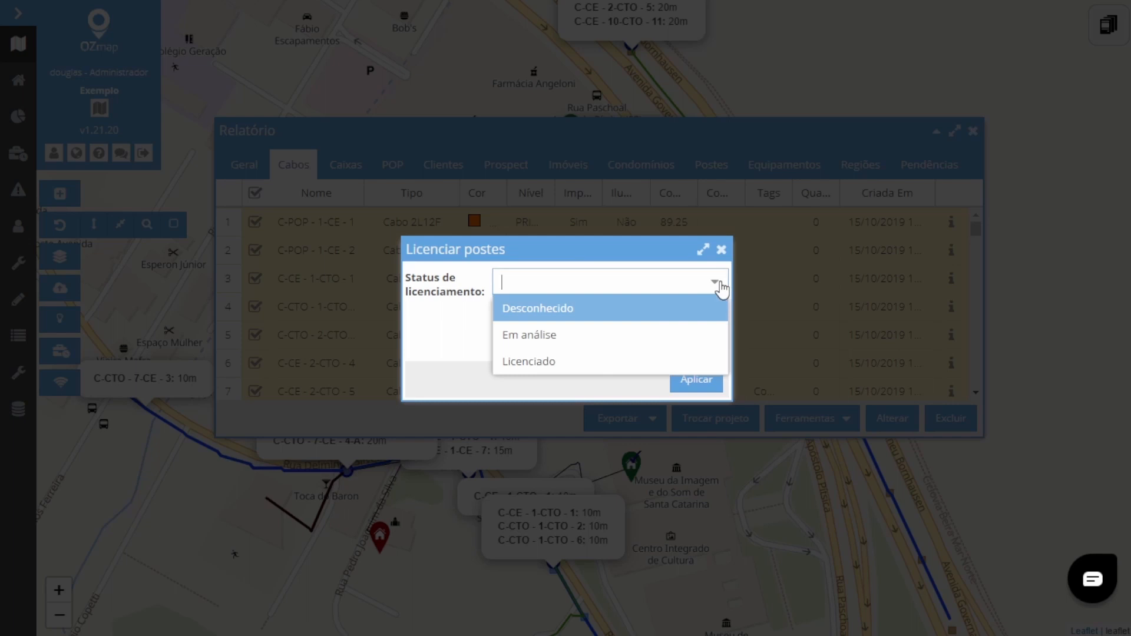
pyautogui.click(597, 337)
pyautogui.click(561, 325)
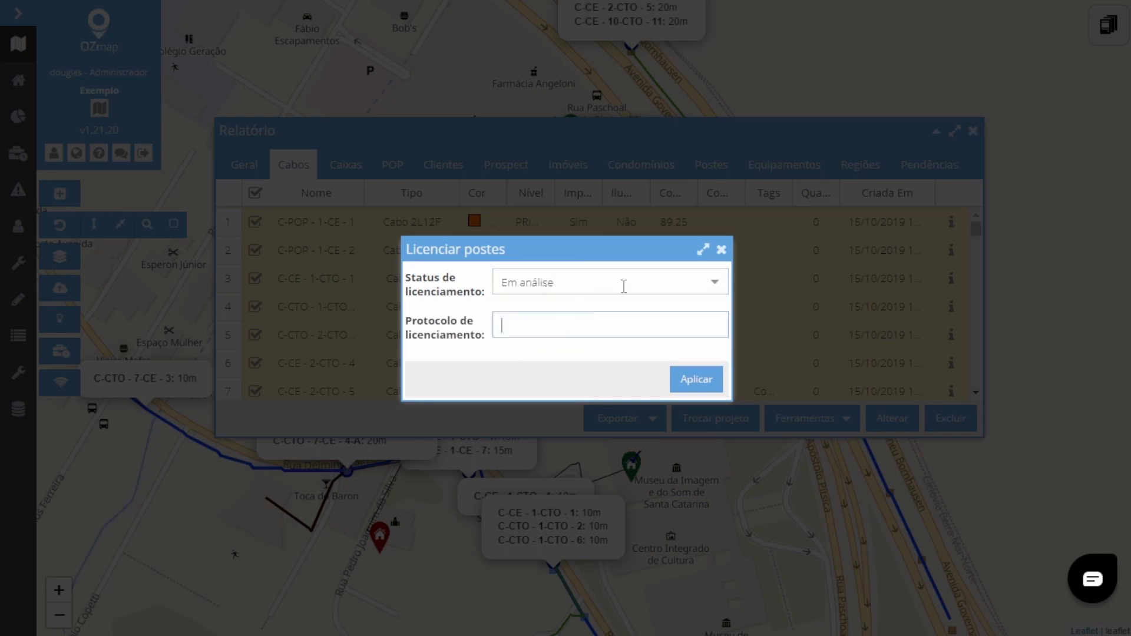
pyautogui.click(721, 249)
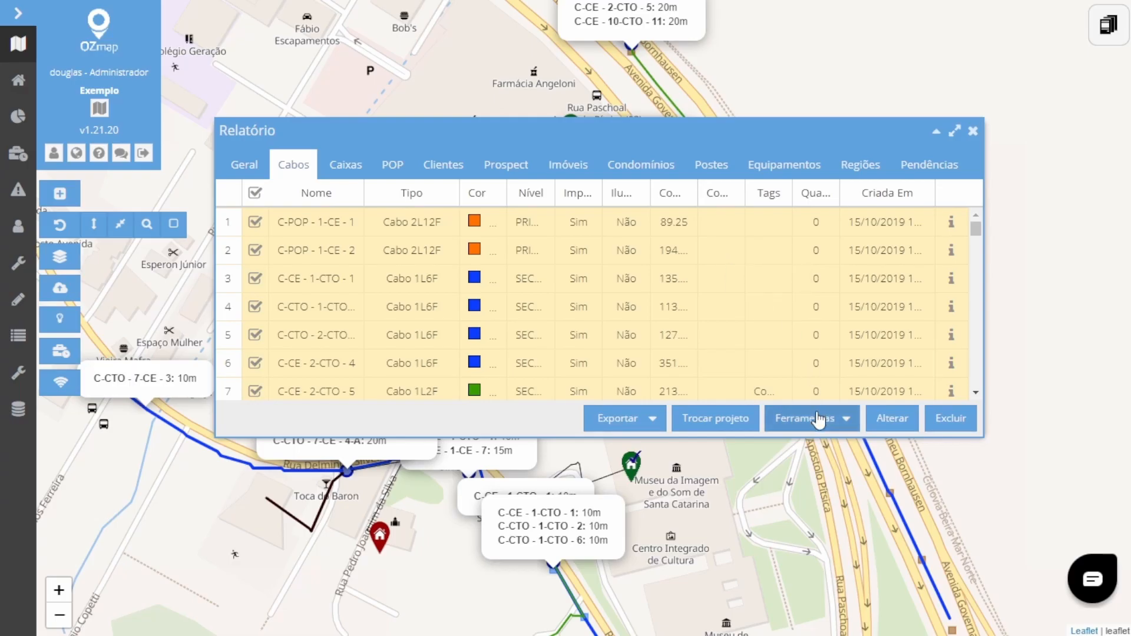
# Step: Look at the Google API key field required by Atribuir distância com relevo, and cancel without entering a key
pyautogui.click(817, 418)
pyautogui.click(834, 238)
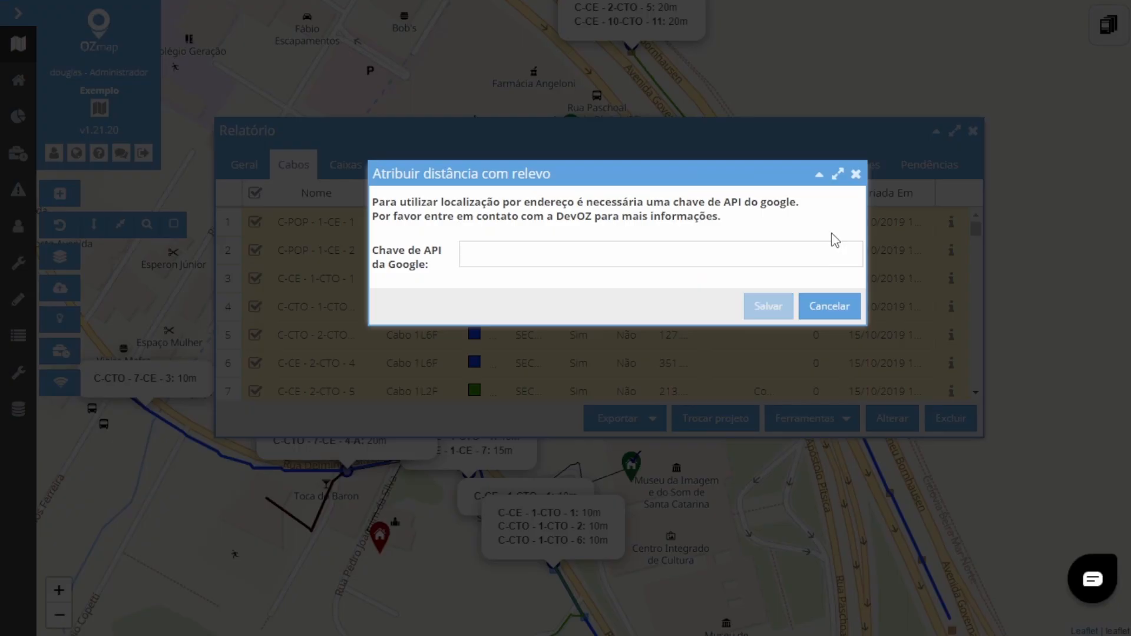
pyautogui.click(540, 245)
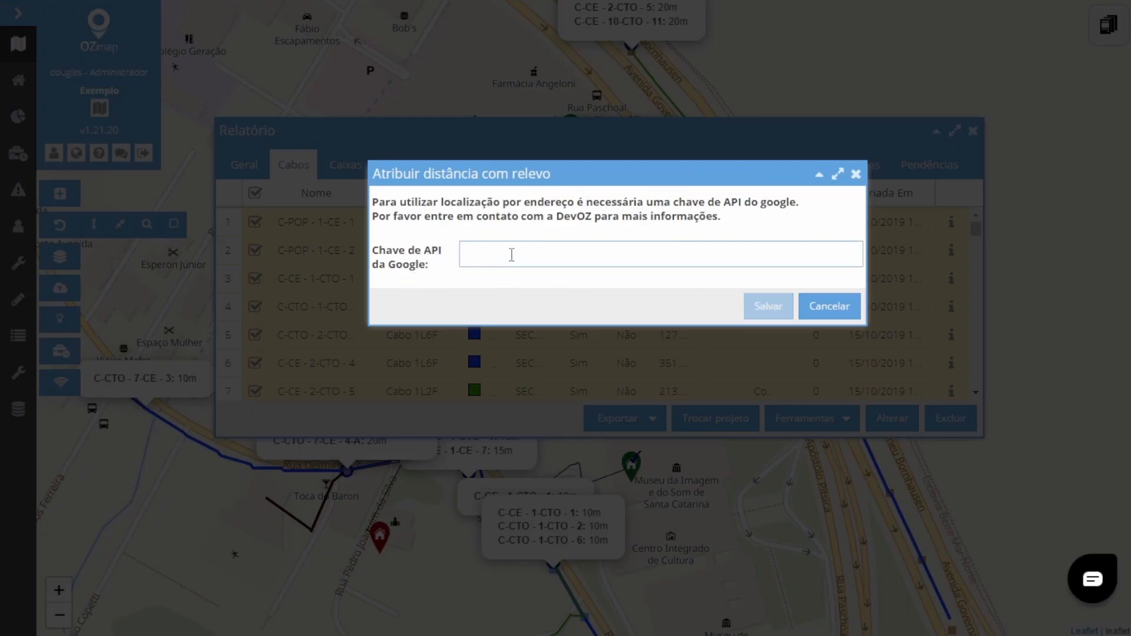
pyautogui.moveTo(583, 172); pyautogui.dragTo(668, 184)
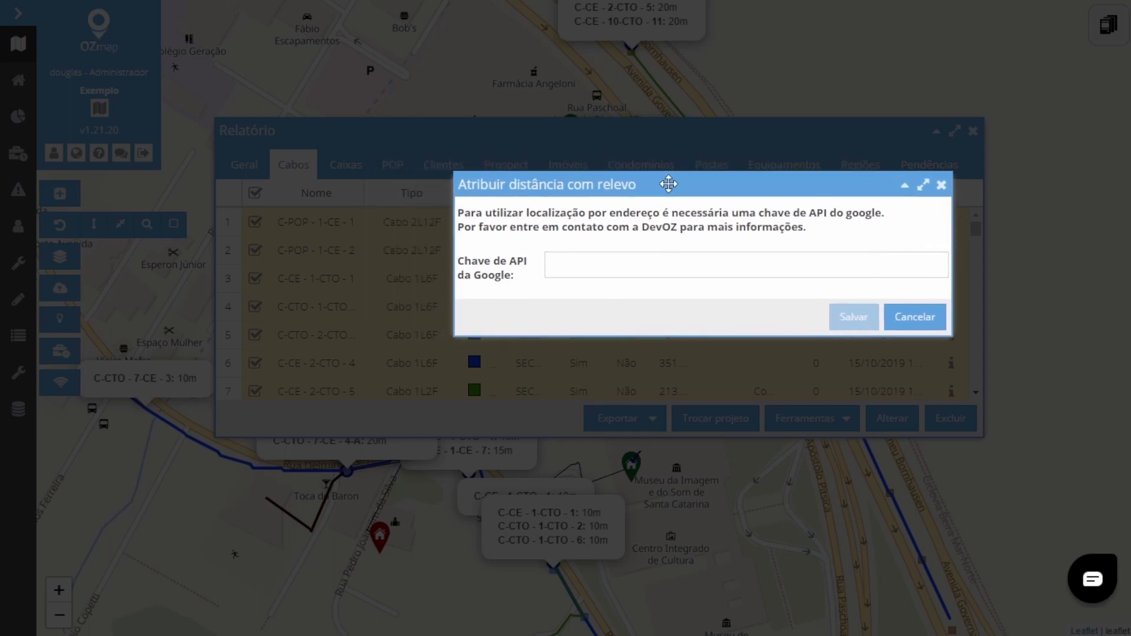
pyautogui.click(637, 266)
pyautogui.click(705, 330)
pyautogui.click(936, 320)
pyautogui.moveTo(849, 137)
pyautogui.mouseDown()
pyautogui.moveTo(830, 276)
pyautogui.moveTo(781, 250)
pyautogui.moveTo(785, 162)
pyautogui.mouseUp()
# Step: Look at the Conectar em caixas and Conectar em postes tools for the selected cables, dismissing the pole search distance prompt
pyautogui.click(790, 450)
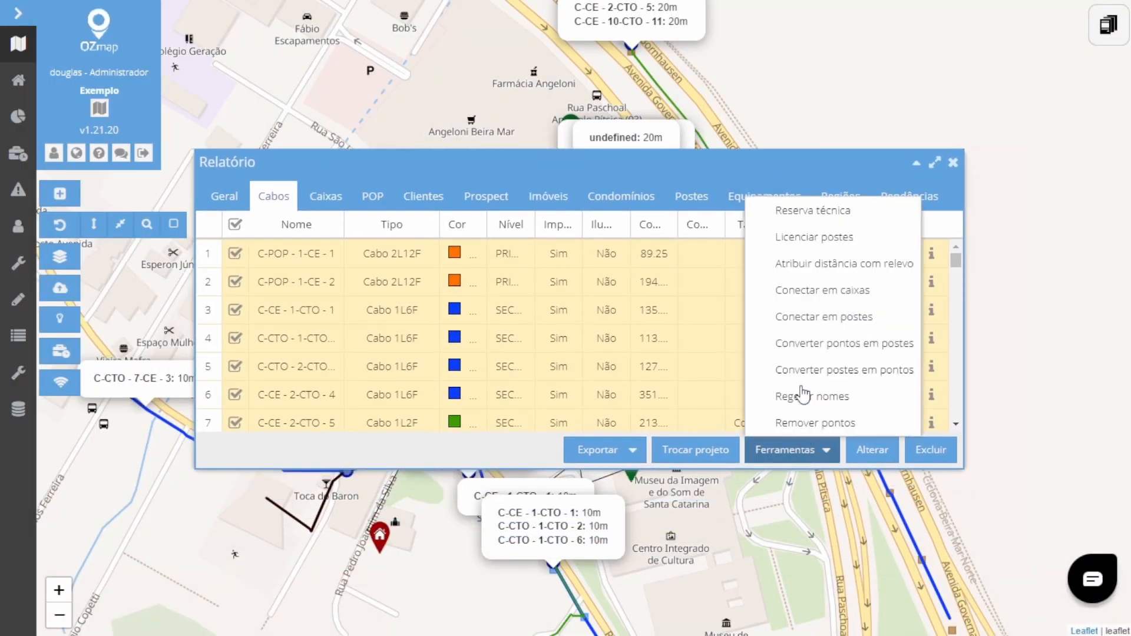
pyautogui.click(806, 295)
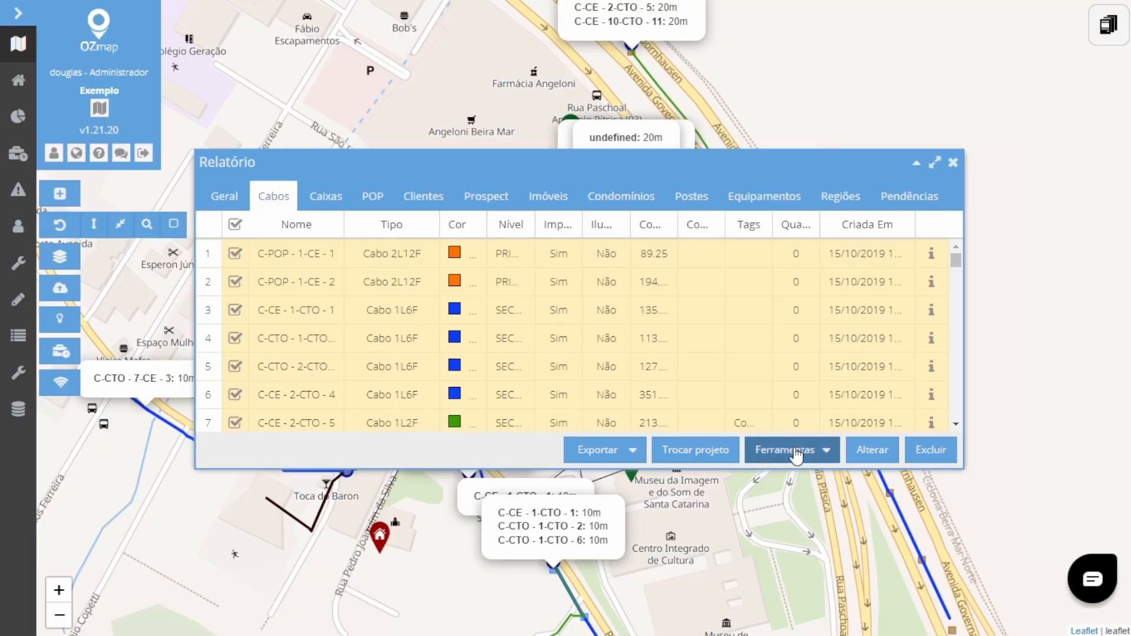
pyautogui.click(792, 451)
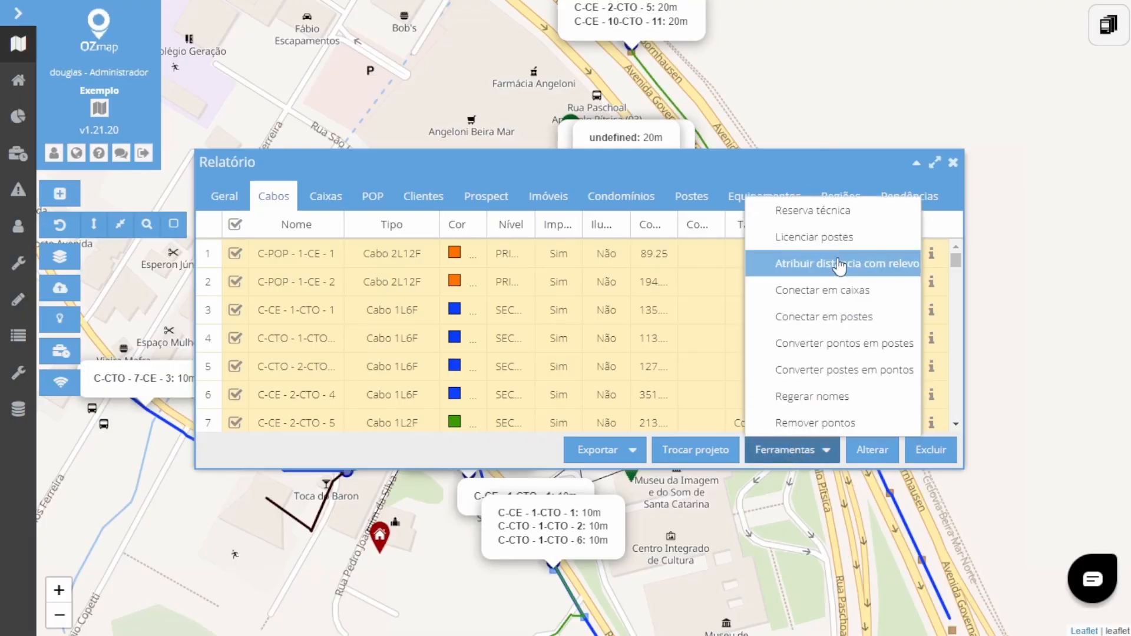
pyautogui.click(851, 318)
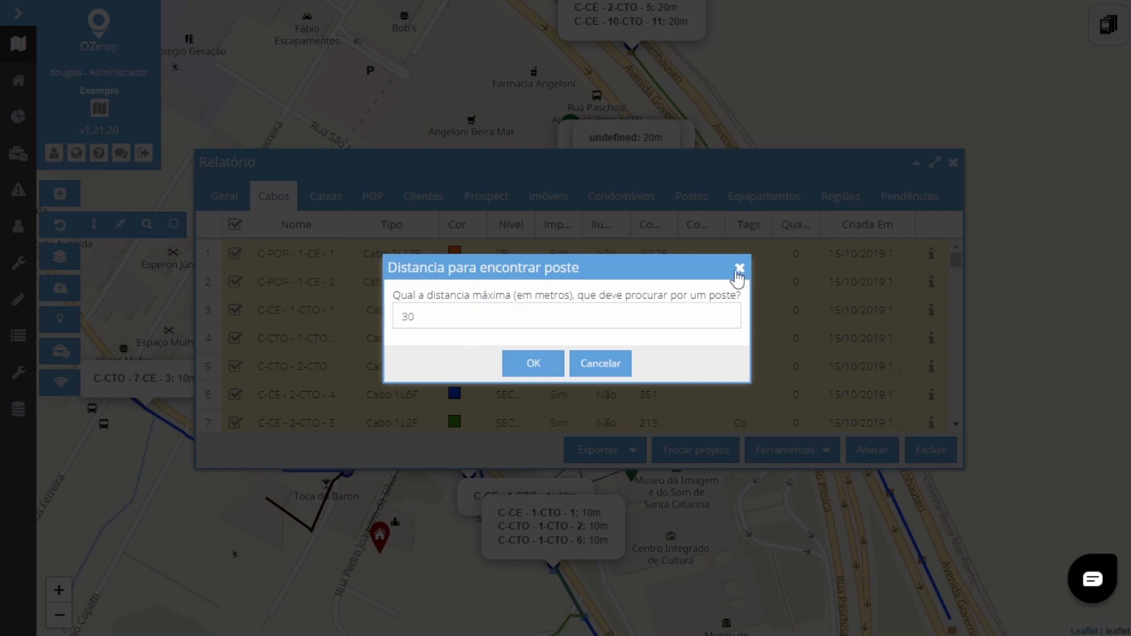
pyautogui.click(741, 270)
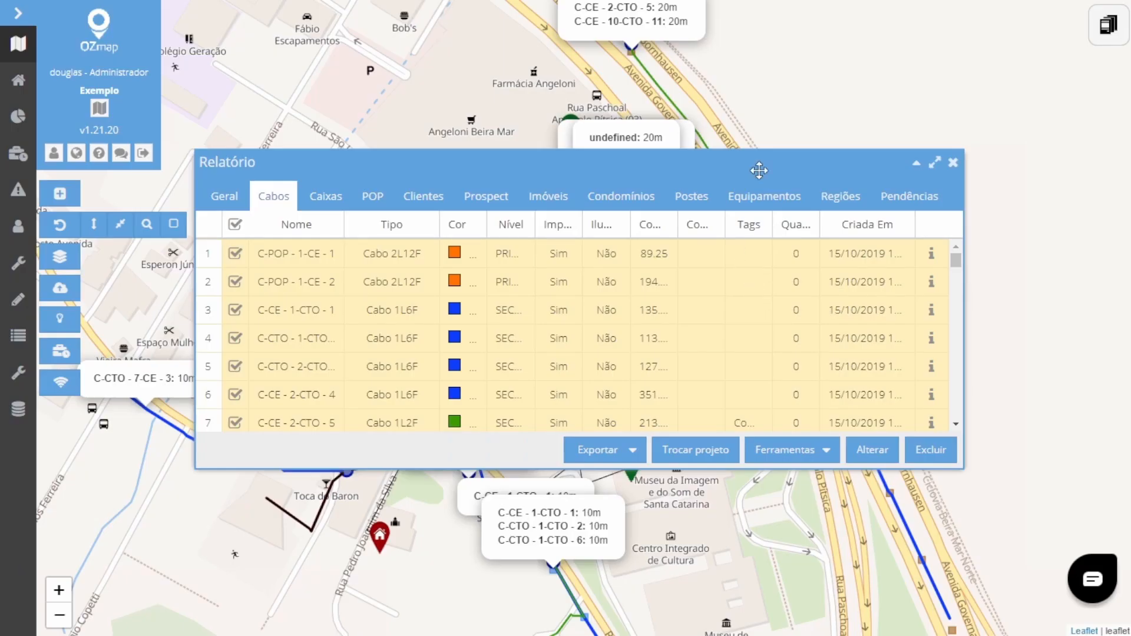
# Step: Start converting the selected cables' points into poles with Converter pontos em postes, and cancel the conversion
pyautogui.moveTo(760, 168); pyautogui.dragTo(769, 159)
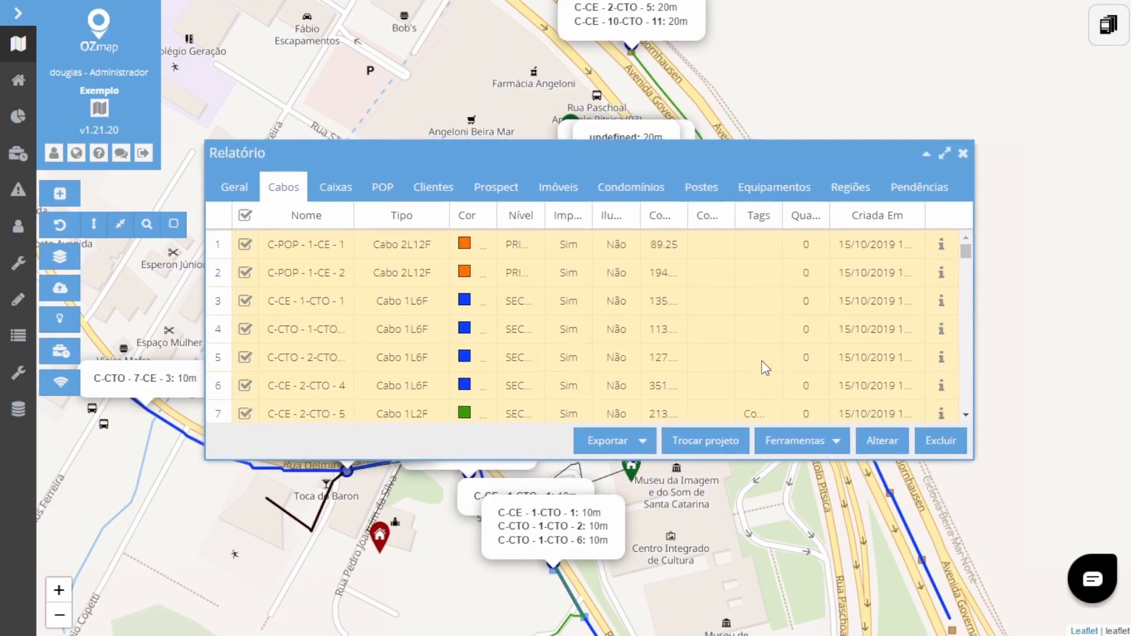
pyautogui.click(844, 448)
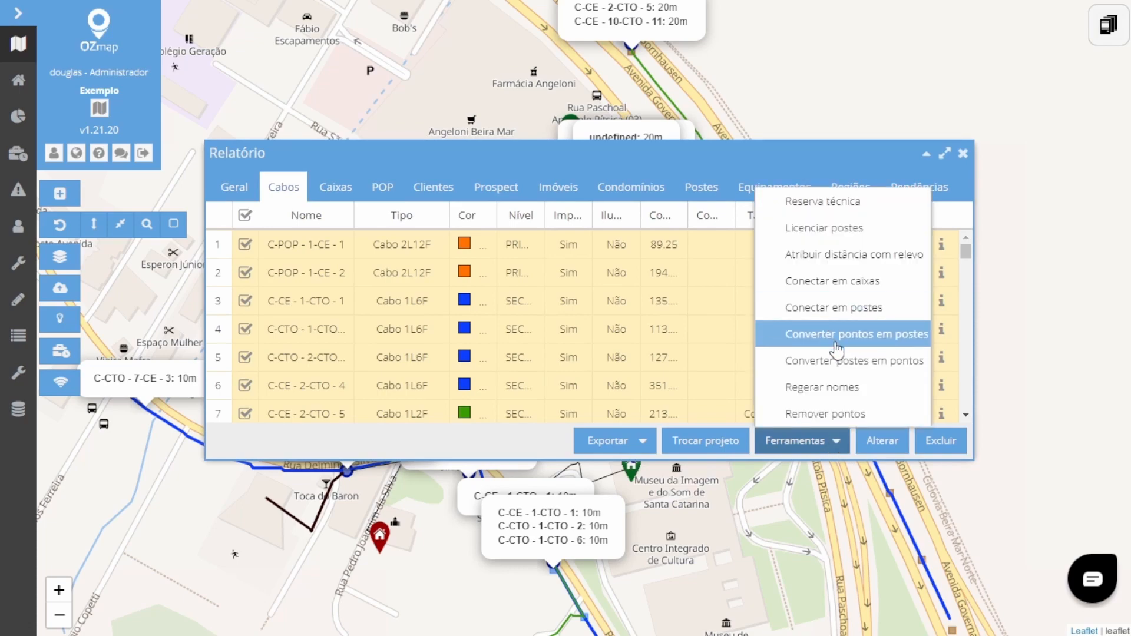
pyautogui.click(837, 347)
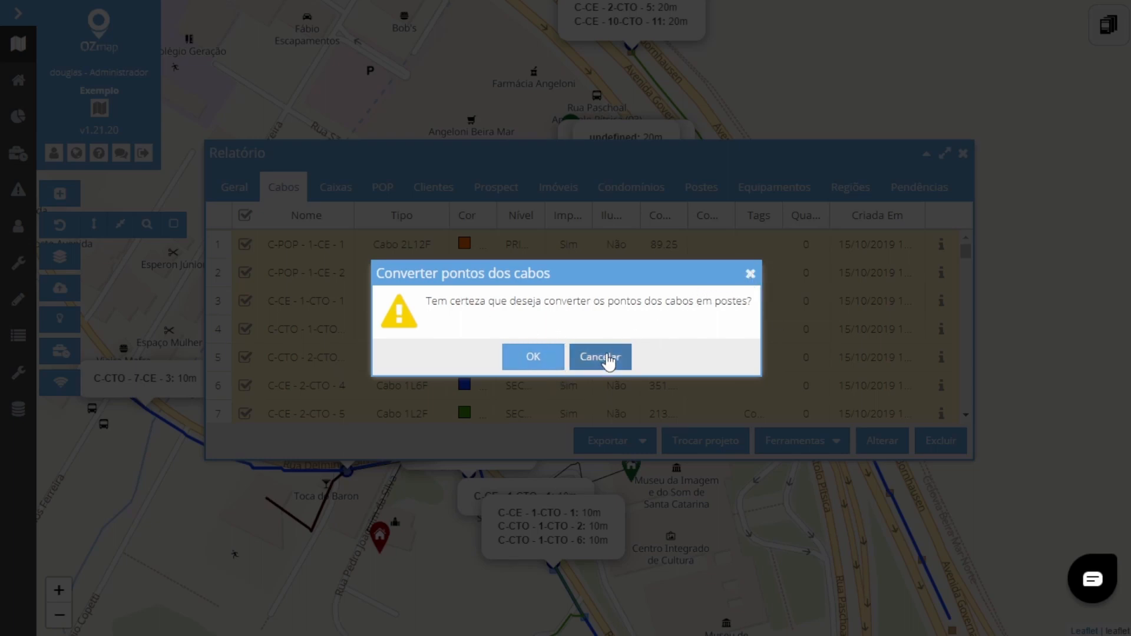
pyautogui.click(604, 359)
# Step: Widen the Nome column and limit the selection to the cable C-POP - 1-CE - 1
pyautogui.moveTo(353, 212); pyautogui.dragTo(446, 241)
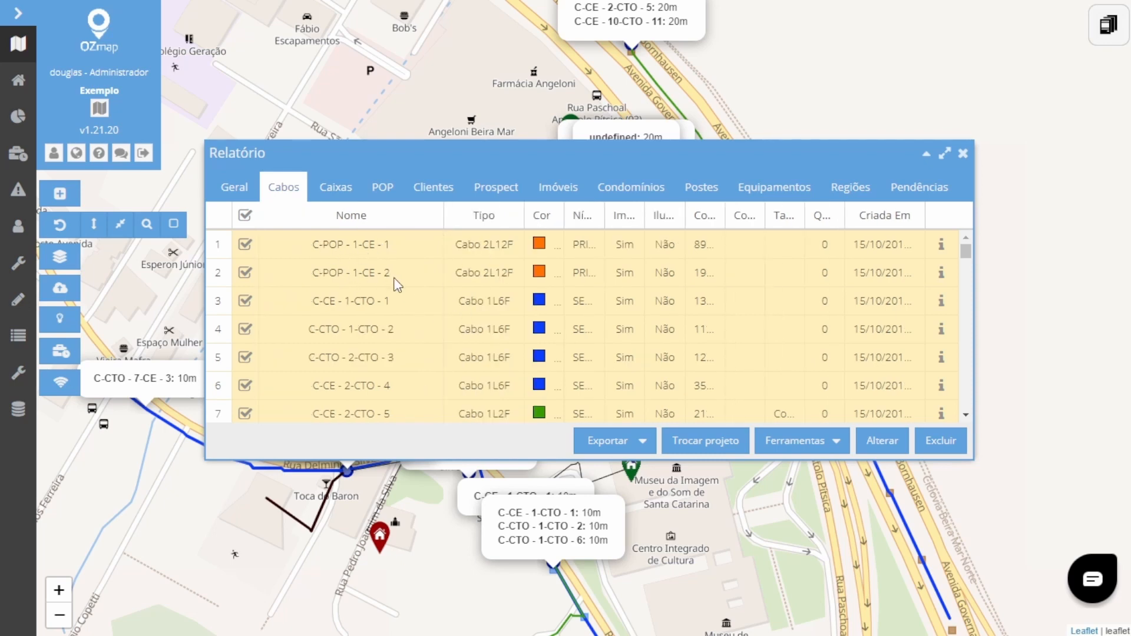
pyautogui.click(244, 215)
pyautogui.click(245, 244)
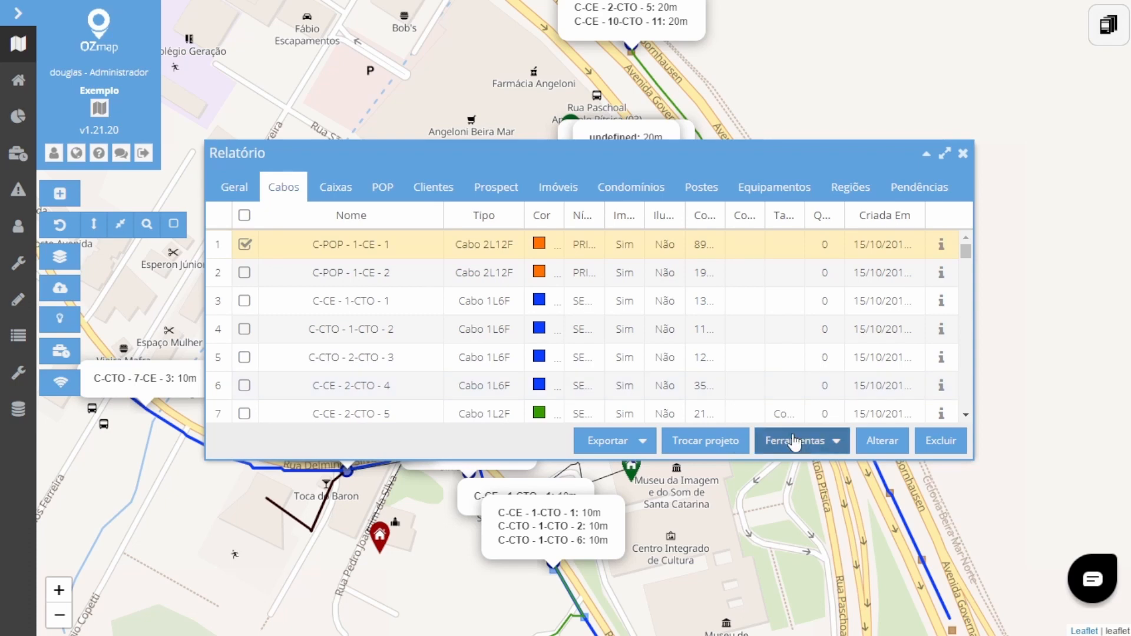
# Step: Try Regerar nomes on the selected cable, and start removing its points with Remover pontos before cancelling the removal
pyautogui.click(795, 442)
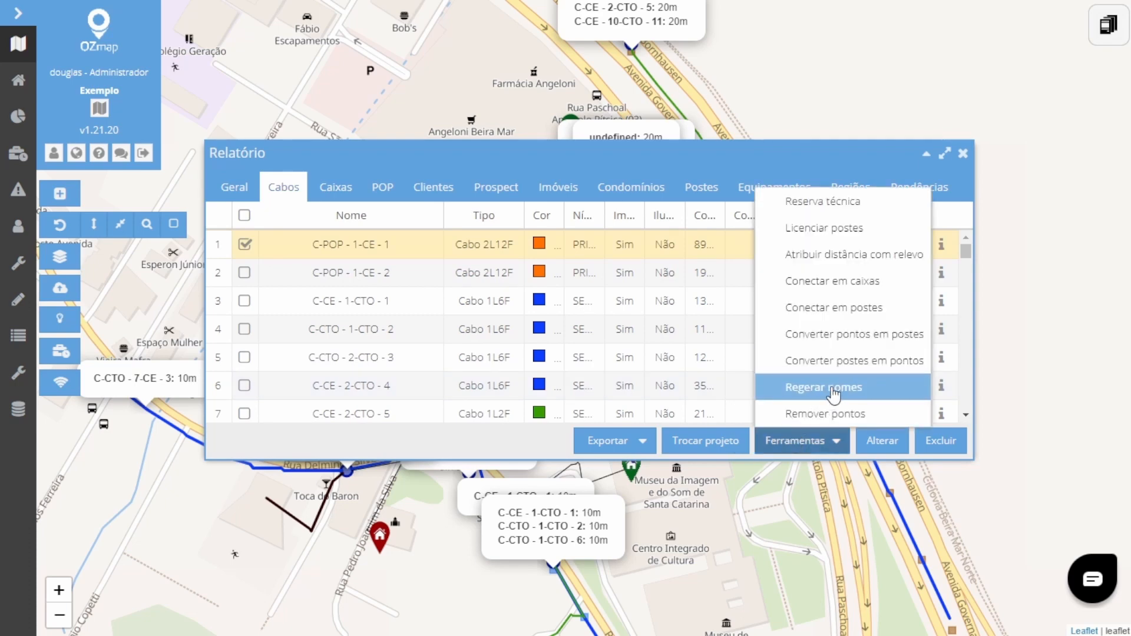
pyautogui.click(833, 392)
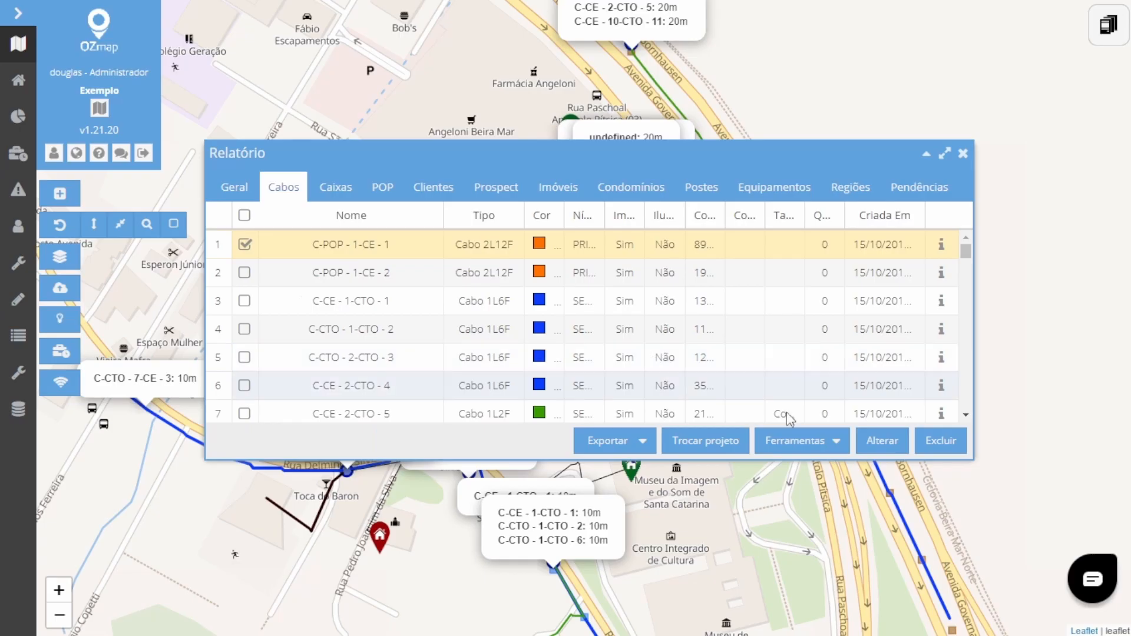
pyautogui.click(815, 445)
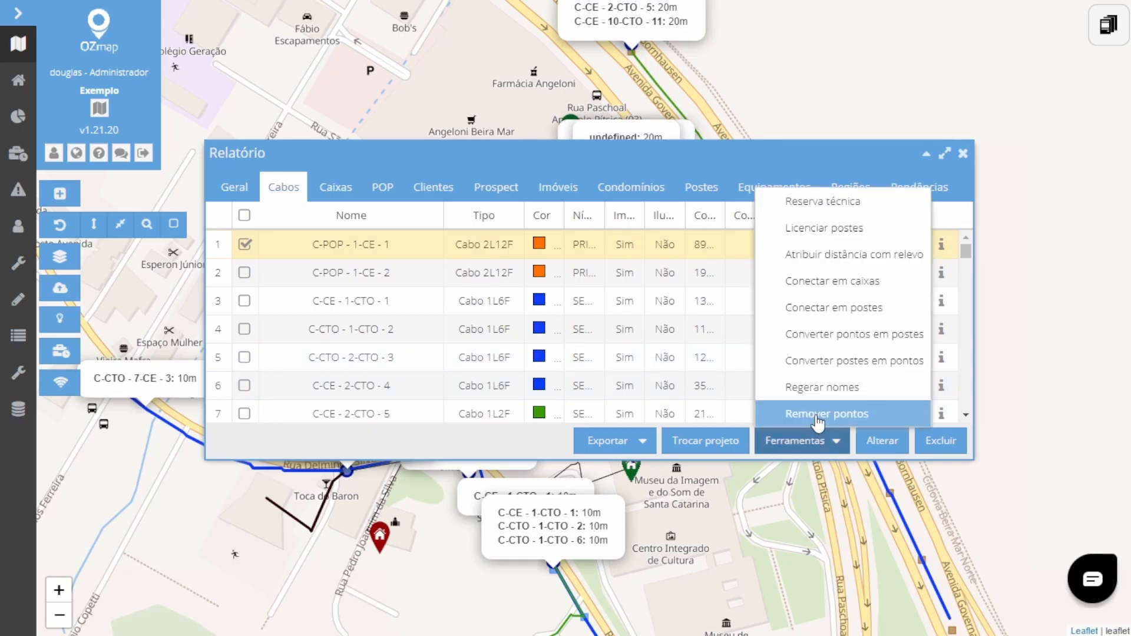
pyautogui.click(817, 419)
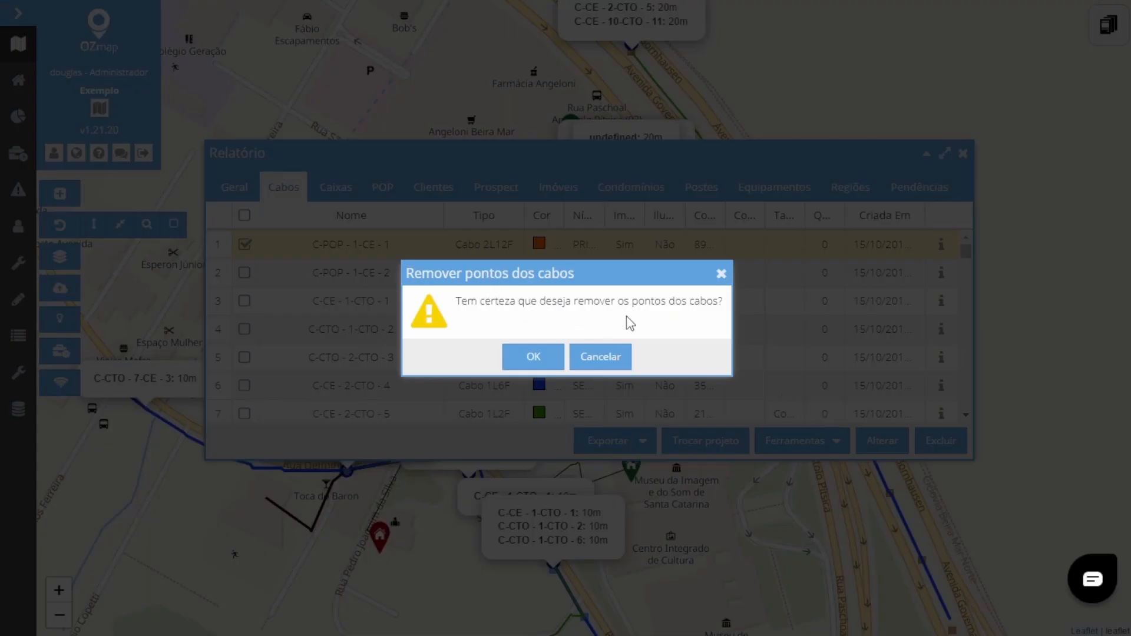
pyautogui.click(611, 364)
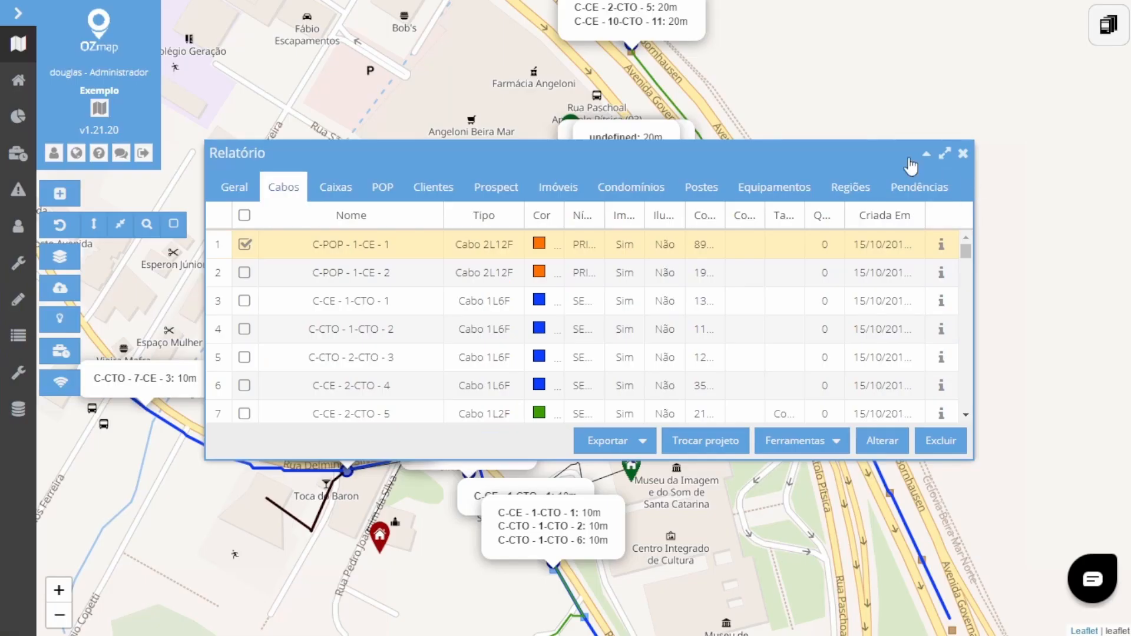
# Step: Move the report aside to examine the points along the orange cable on the map, and bring the report back
pyautogui.moveTo(841, 154); pyautogui.dragTo(802, 454)
pyautogui.moveTo(610, 366); pyautogui.dragTo(645, 206)
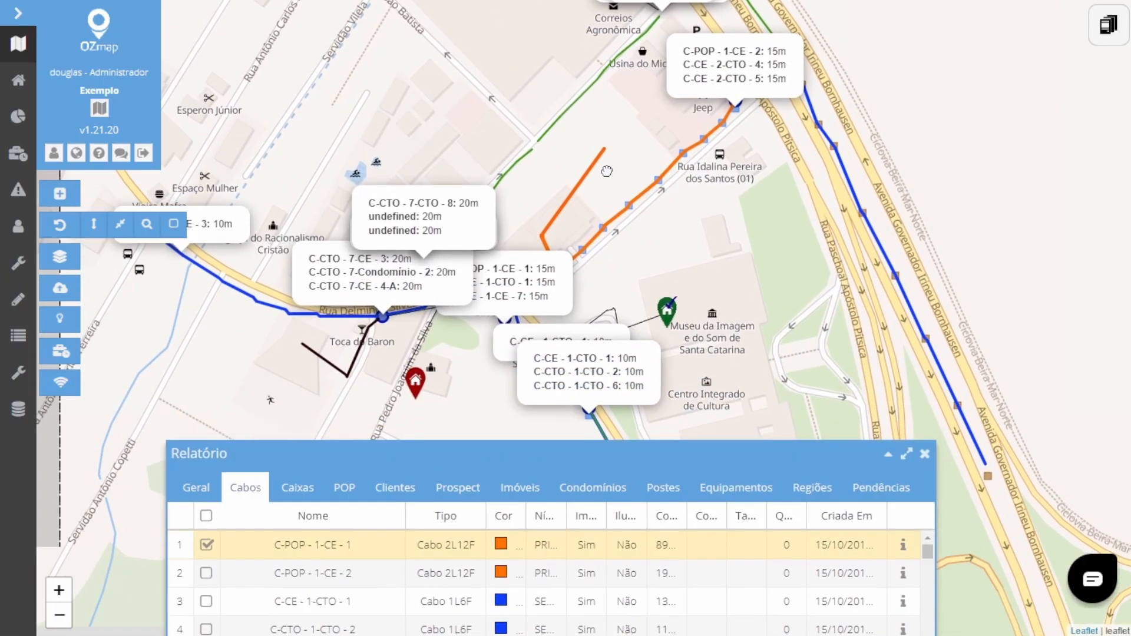
pyautogui.scroll(2, 648, 203)
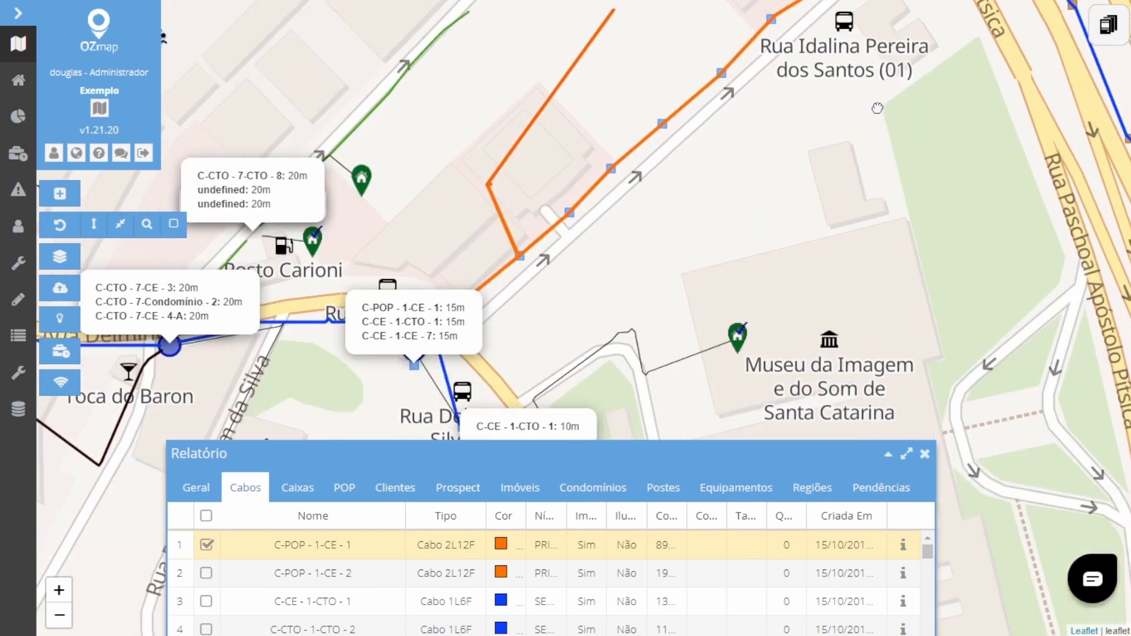
pyautogui.moveTo(708, 189); pyautogui.dragTo(816, 161)
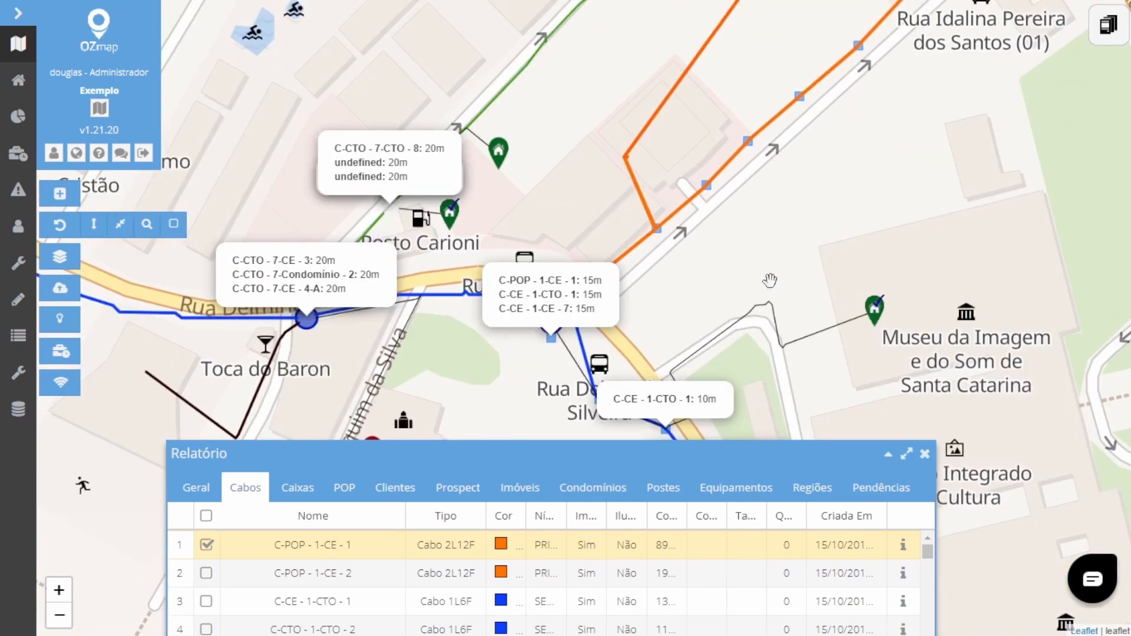
pyautogui.moveTo(734, 215); pyautogui.dragTo(639, 242)
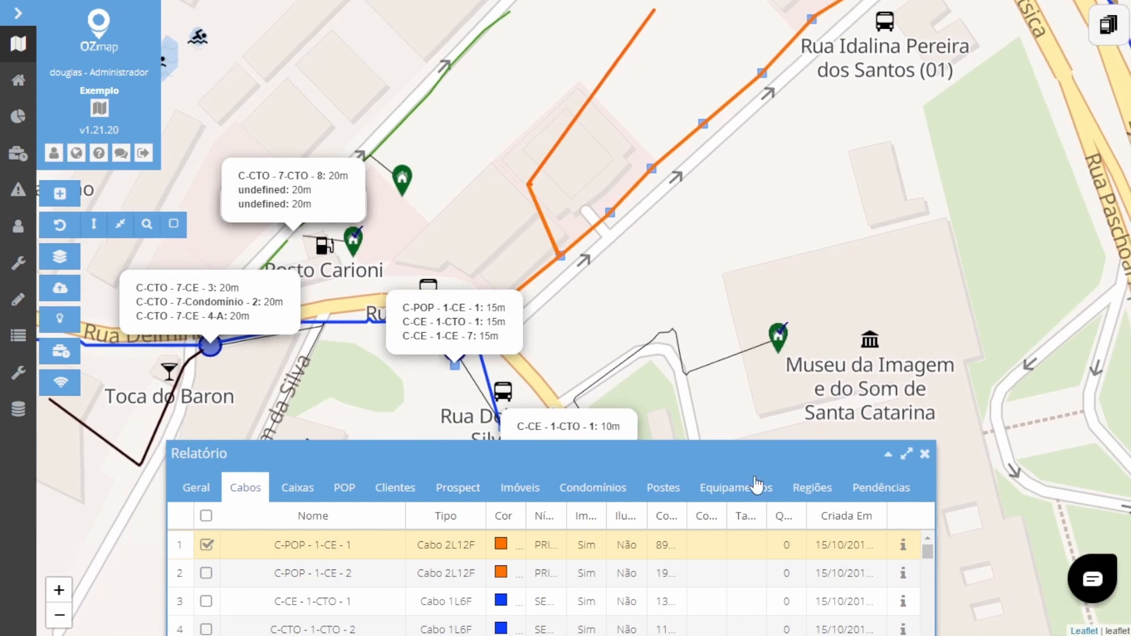
pyautogui.moveTo(749, 460); pyautogui.dragTo(820, 143)
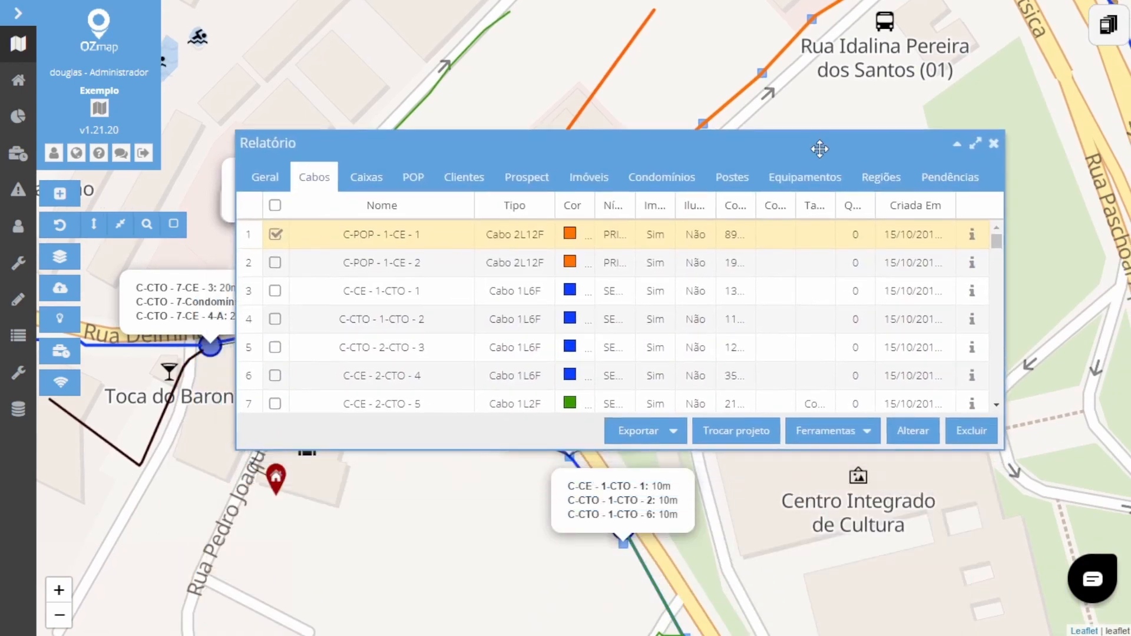
# Step: Start altering the selected cable's Estado de implantação attribute and set it to Implantado without saving
pyautogui.click(872, 431)
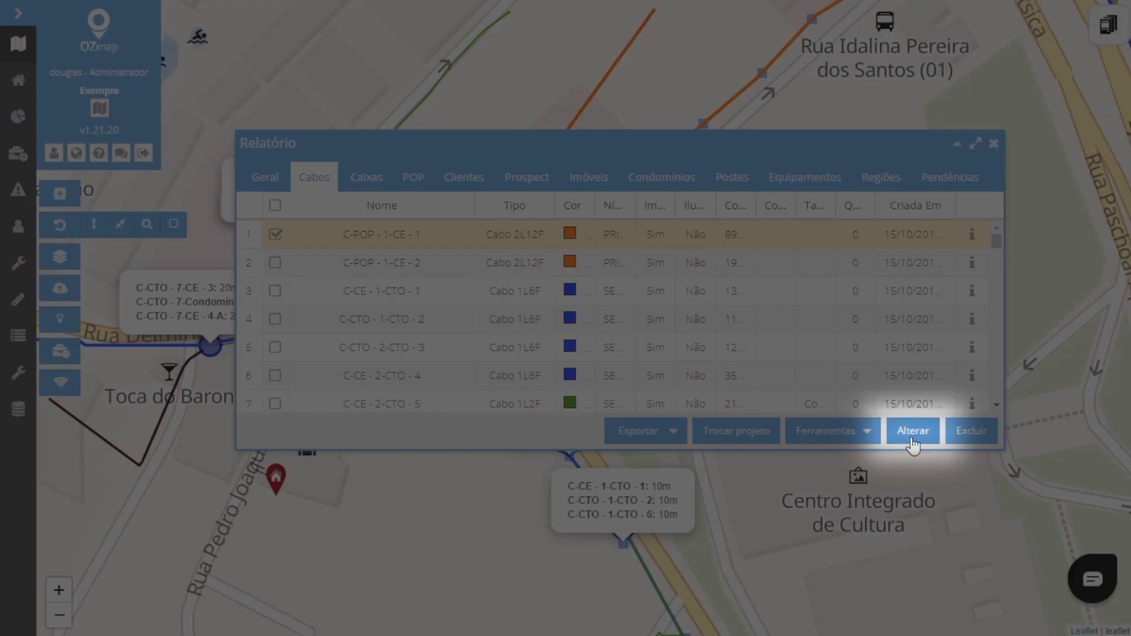
pyautogui.click(912, 441)
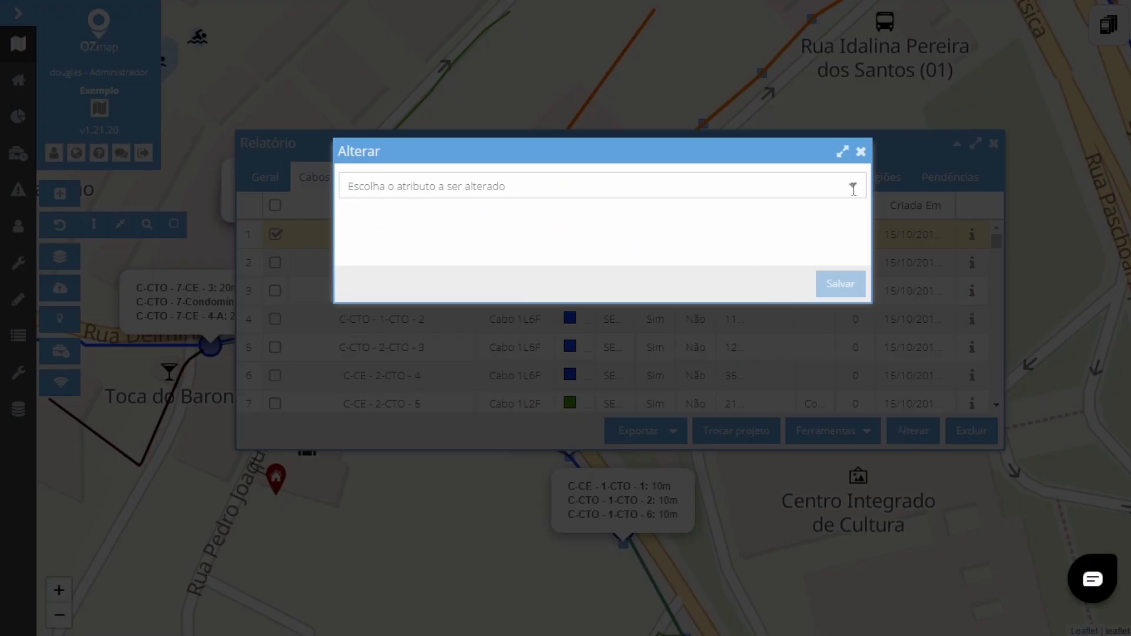
pyautogui.click(851, 187)
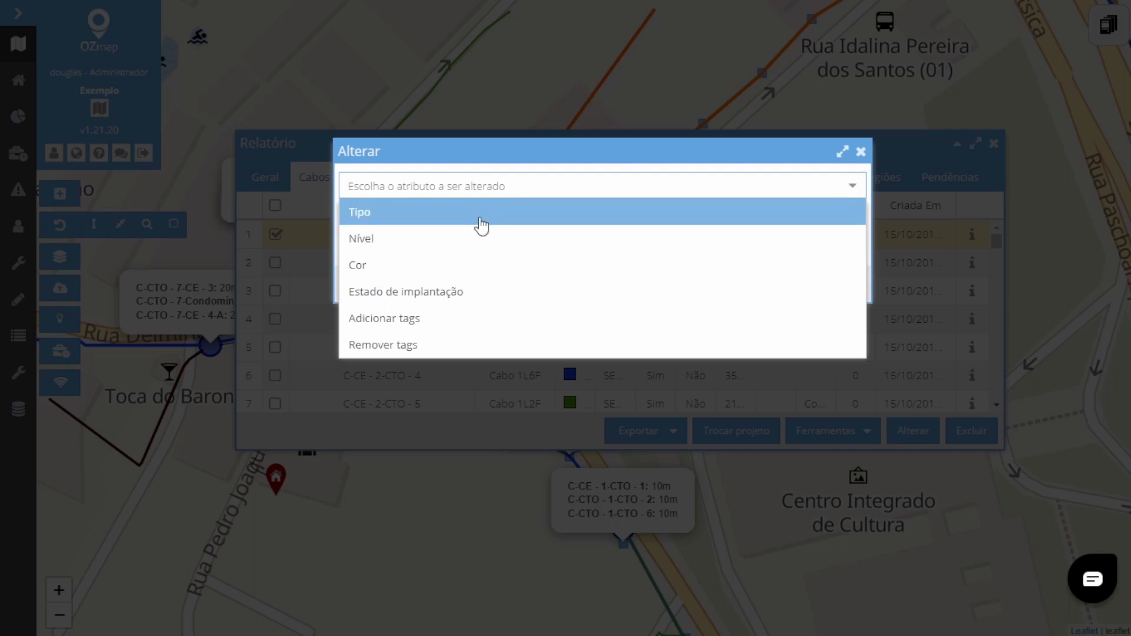
pyautogui.click(457, 293)
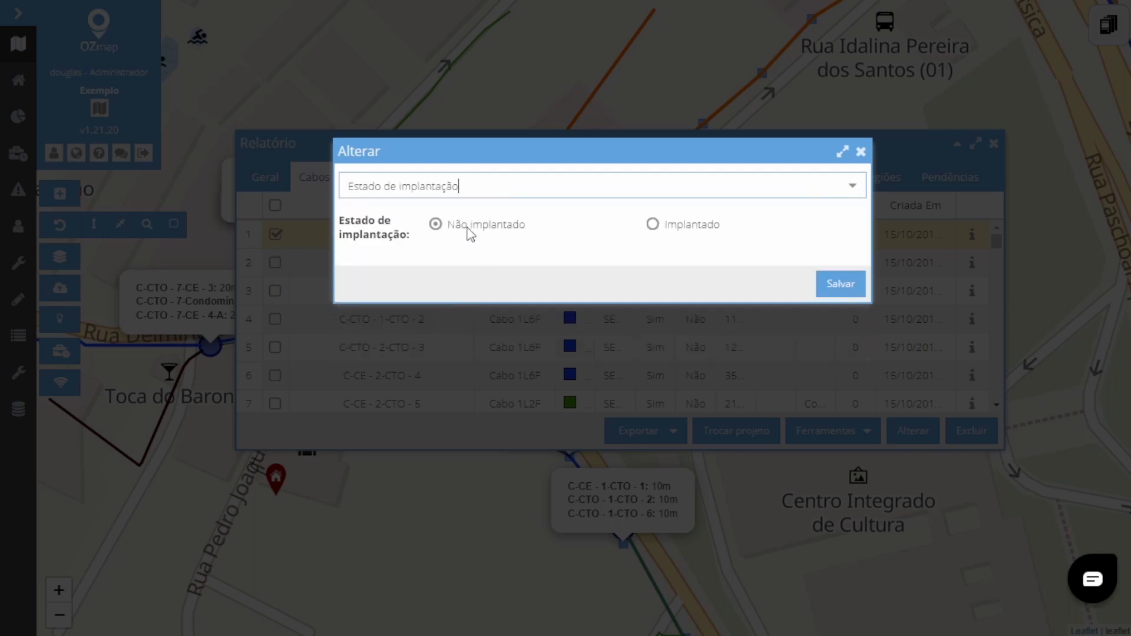
pyautogui.click(654, 225)
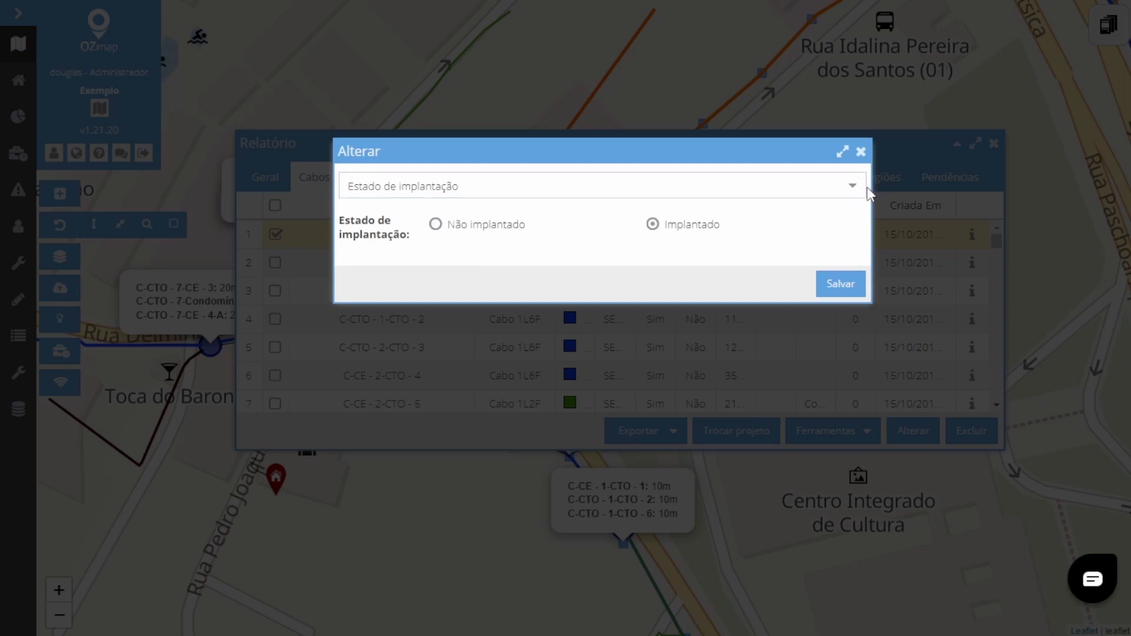
# Step: Switch the attribute to Adicionar tags, try the tag teste and remove it, and close the Alterar dialog without saving
pyautogui.click(849, 193)
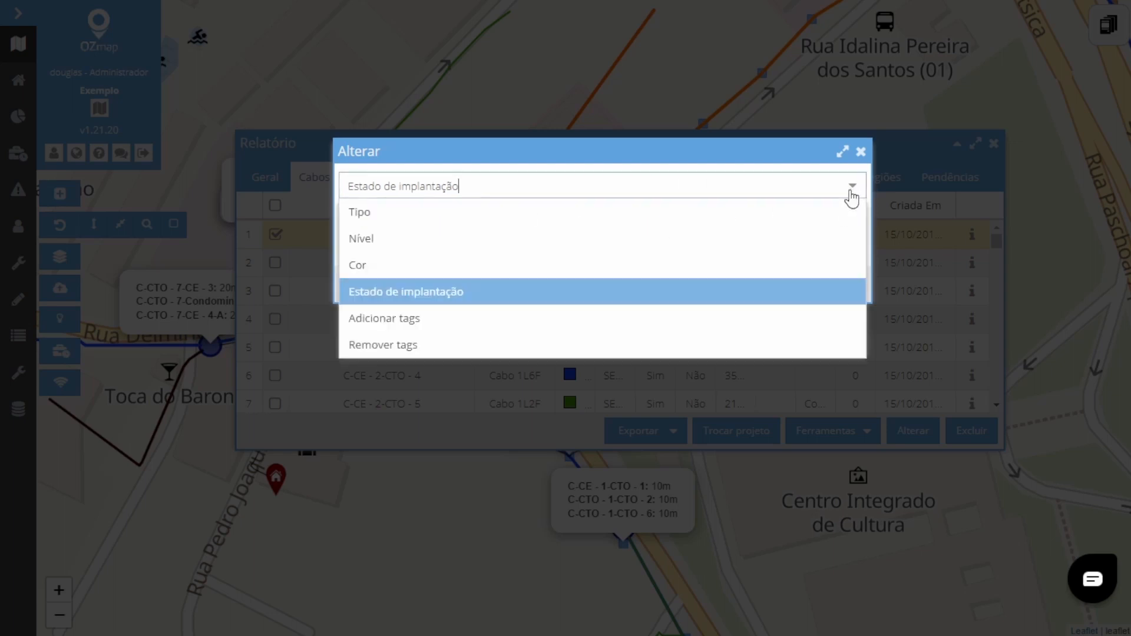
pyautogui.click(429, 321)
pyautogui.click(849, 230)
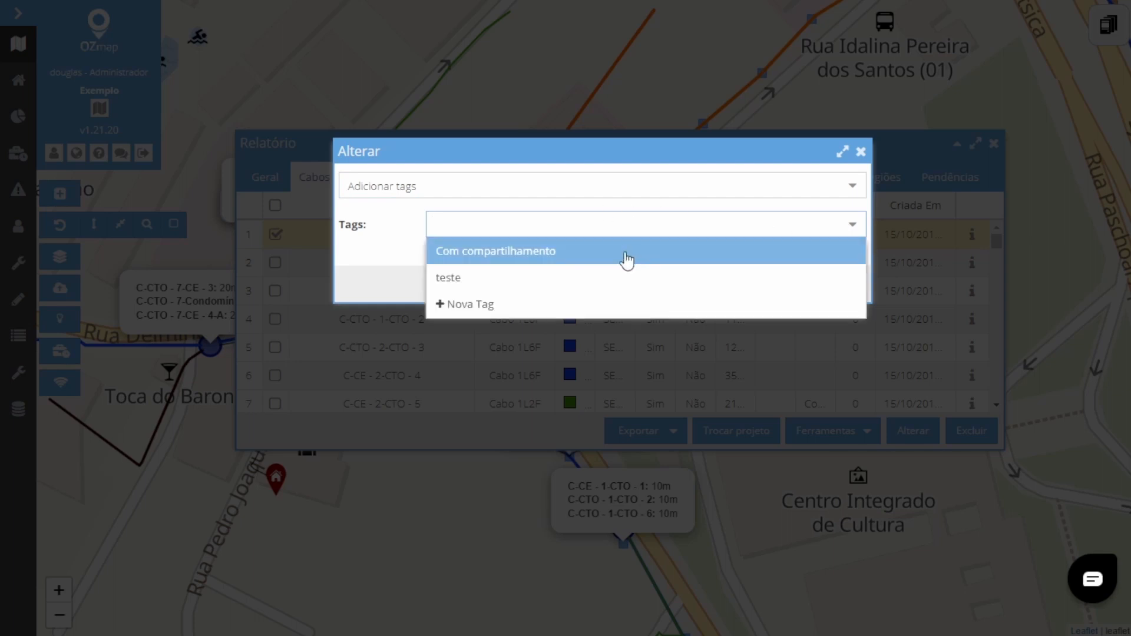
pyautogui.click(522, 279)
pyautogui.click(386, 270)
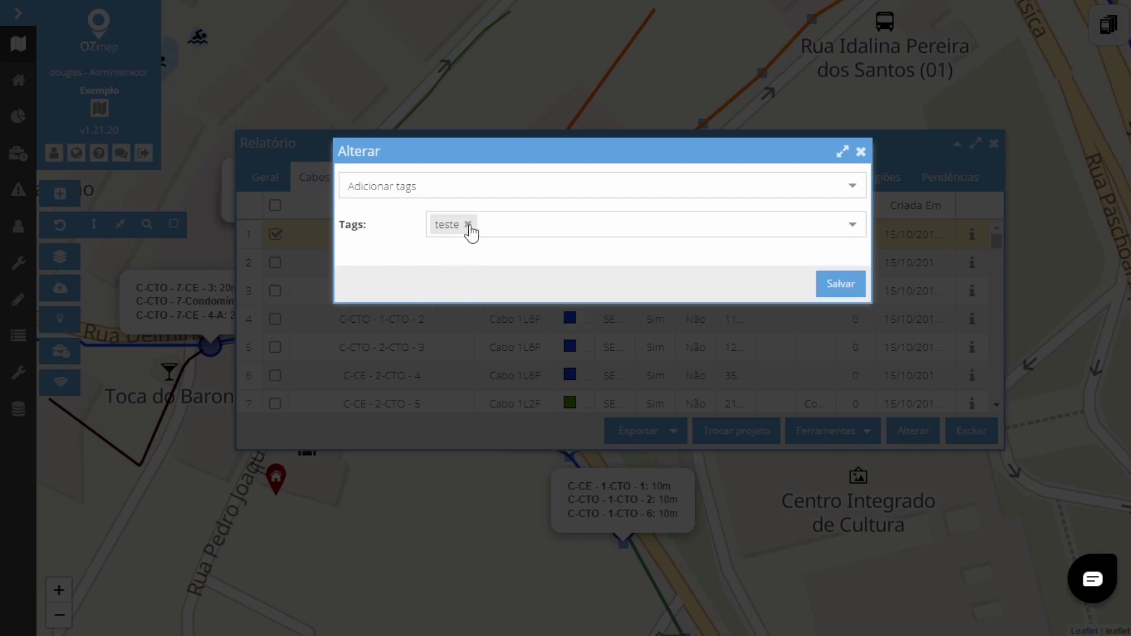
pyautogui.click(470, 224)
pyautogui.click(392, 272)
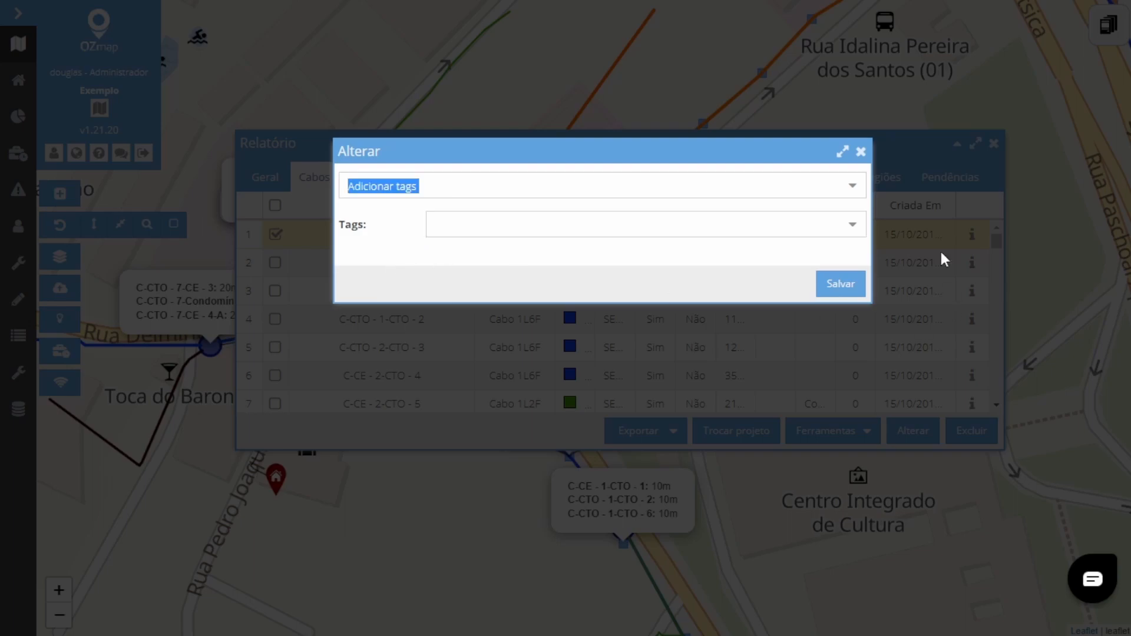
pyautogui.click(861, 154)
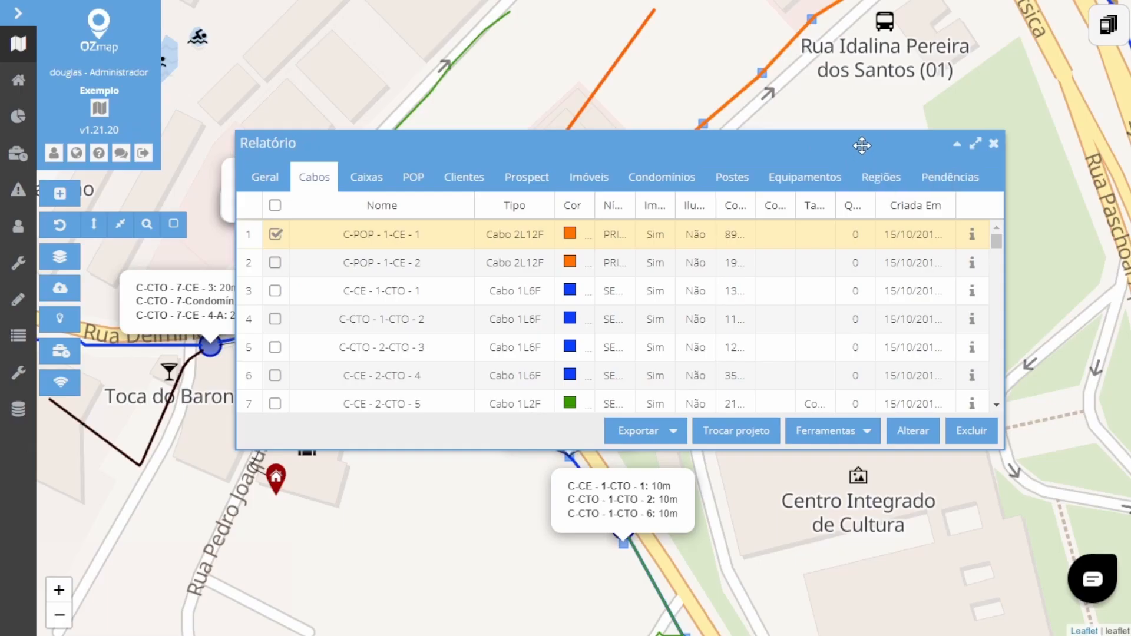
pyautogui.moveTo(858, 149); pyautogui.dragTo(814, 181)
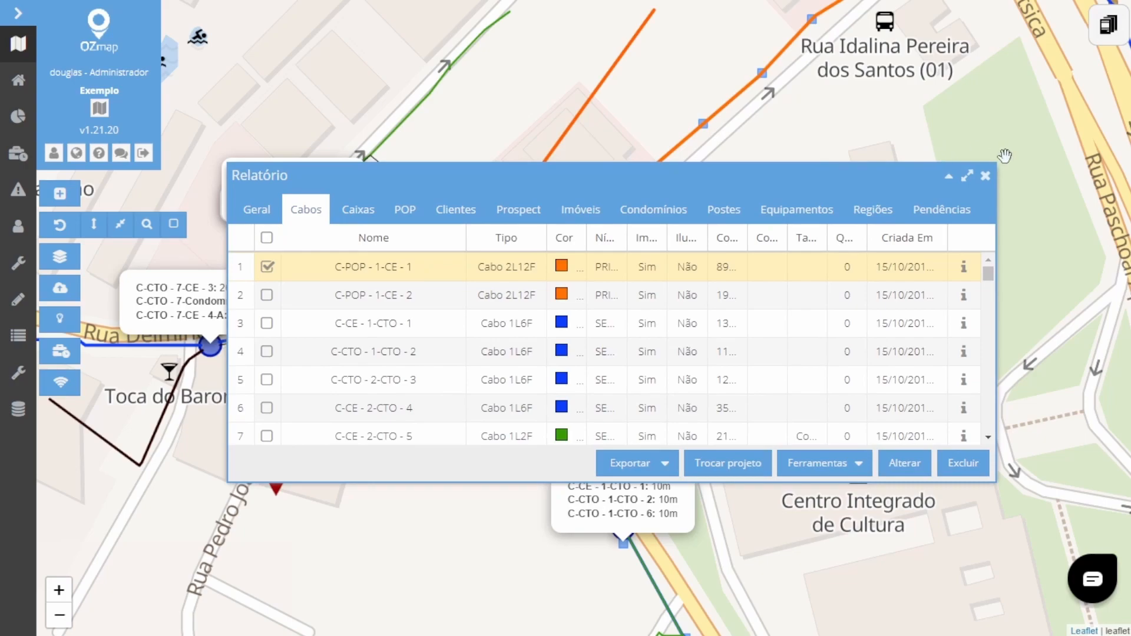